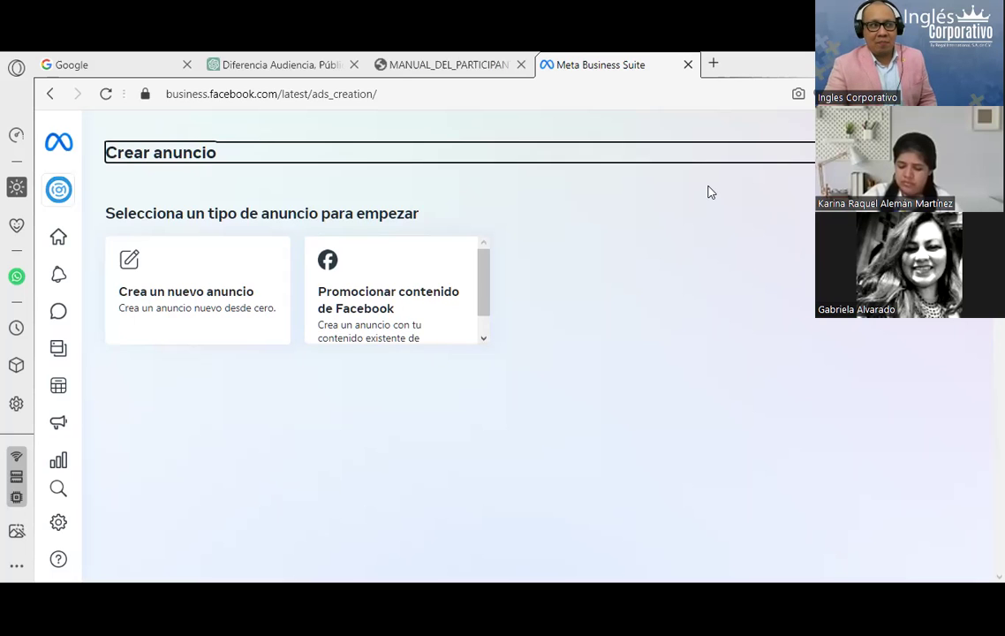
- Start a new ad from scratch with the sales objective Recibir más mensajes
left_click(237, 296)
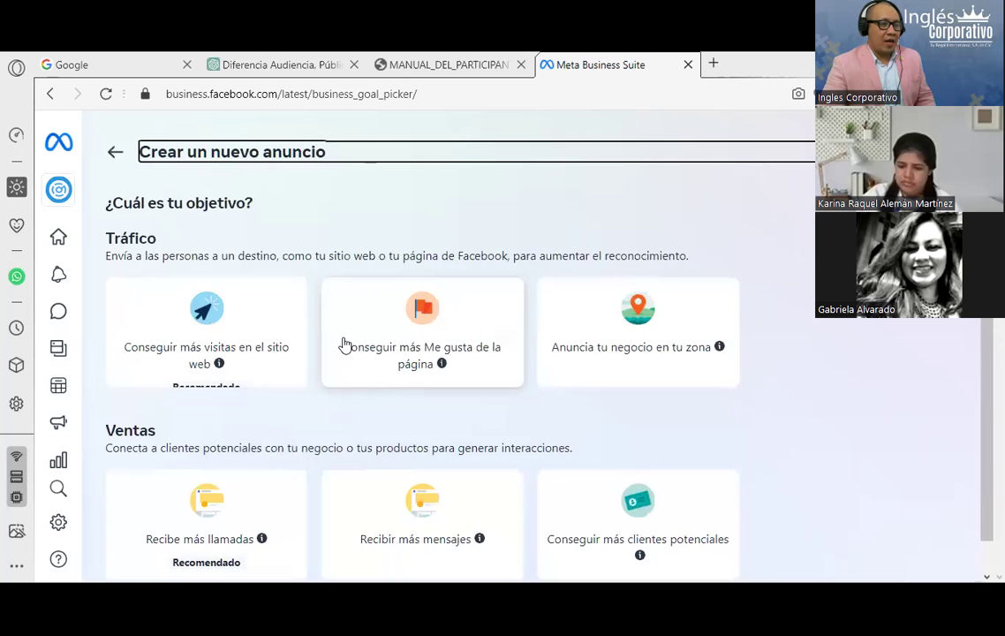
scroll(268, 415, "down", 1)
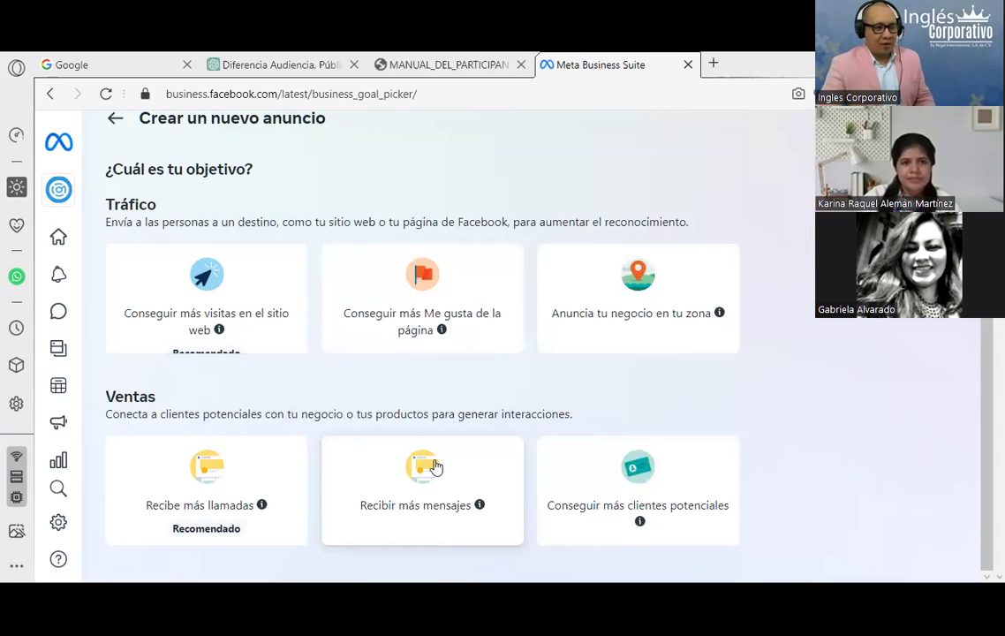
left_click(435, 467)
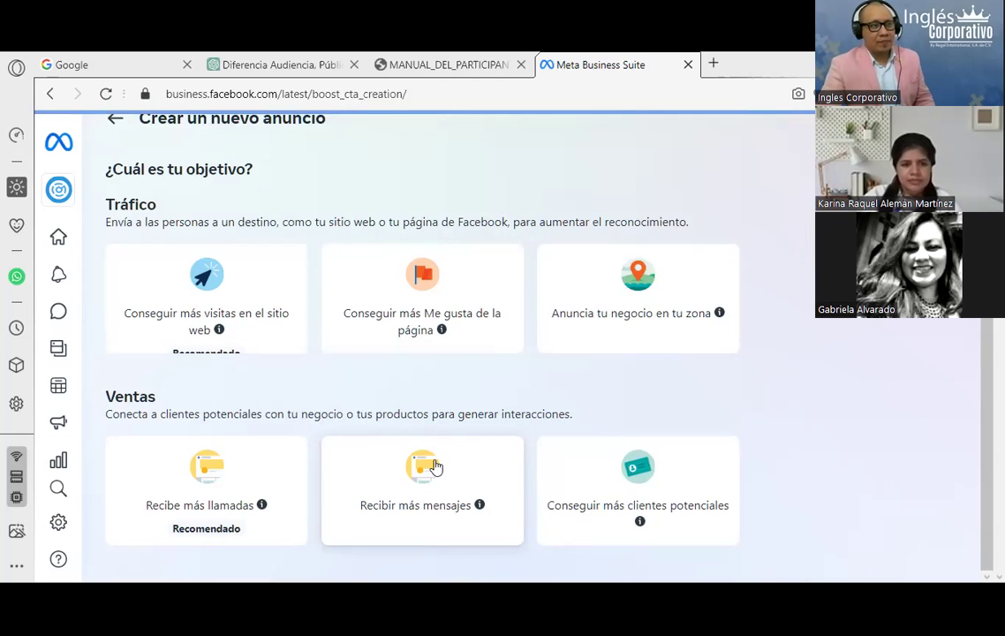
left_click(420, 60)
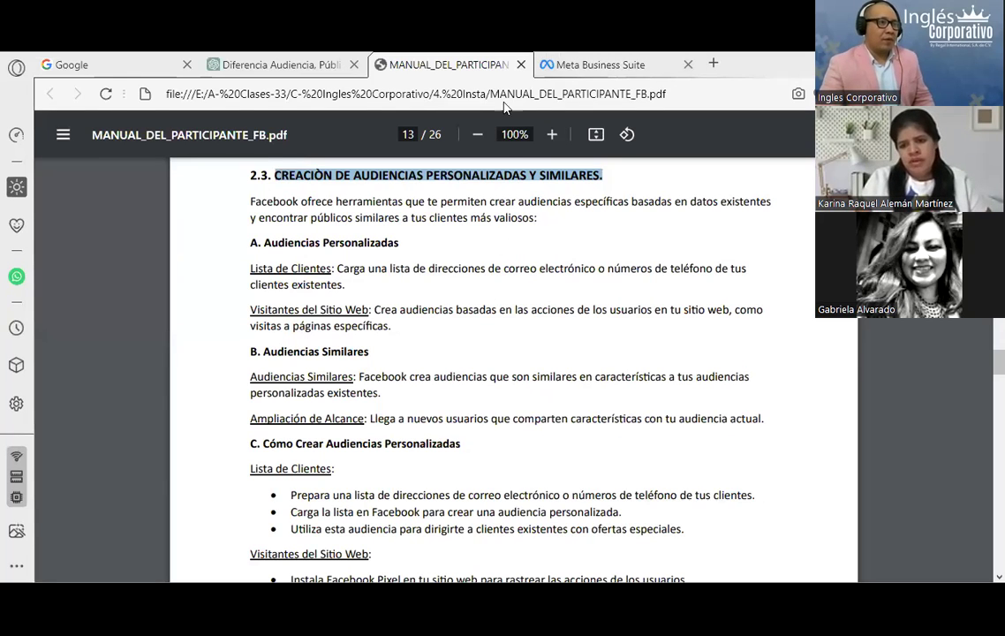
left_click(609, 64)
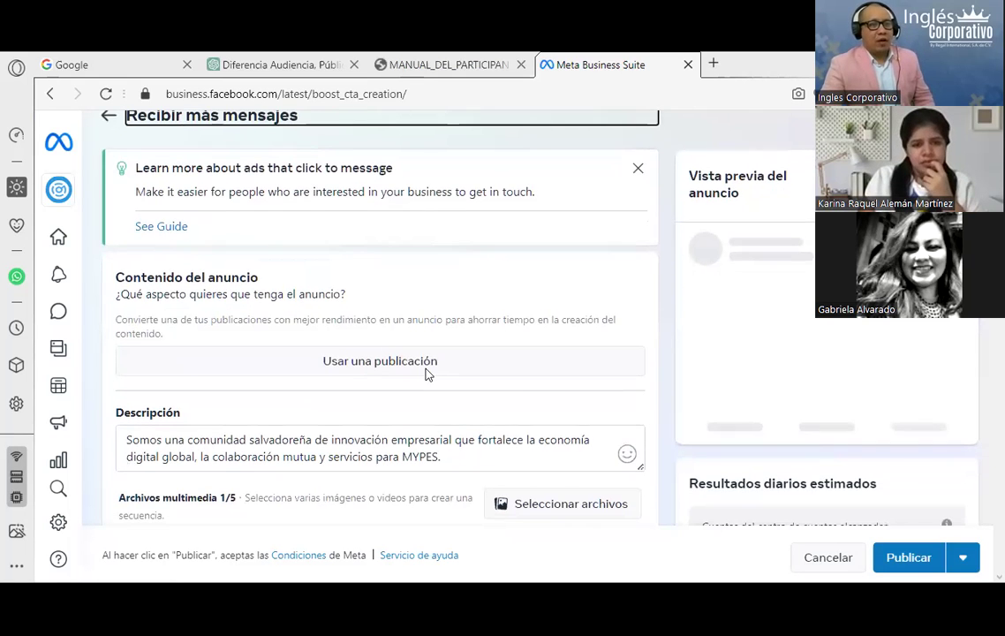
- Edit the Público Advantage audience of the message ad and set its age range to 25–55
scroll(425, 373, "down", 5)
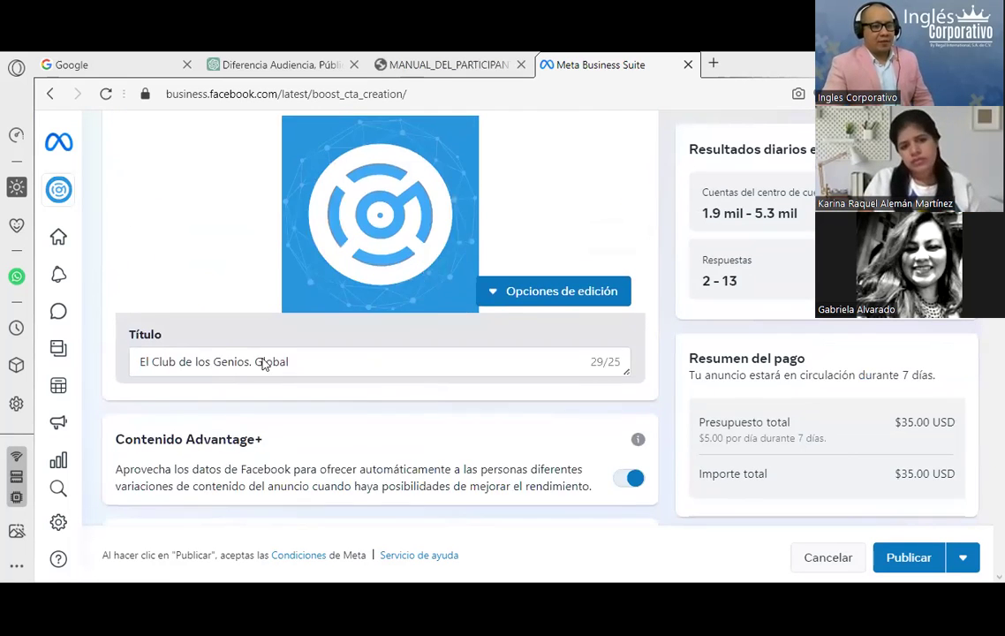
scroll(457, 403, "down", 2)
scroll(486, 456, "down", 1)
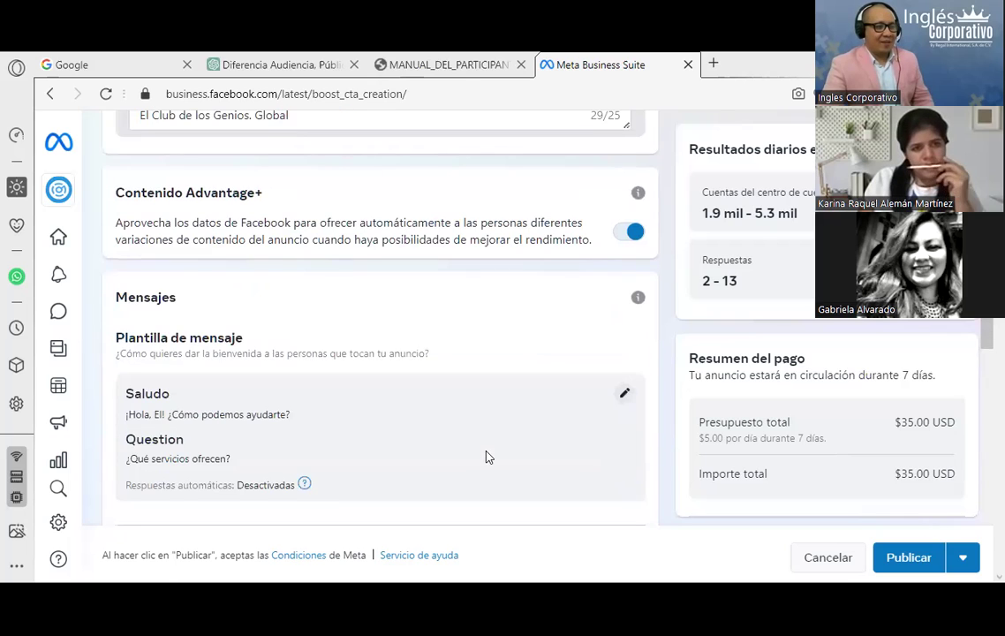
scroll(486, 456, "down", 1)
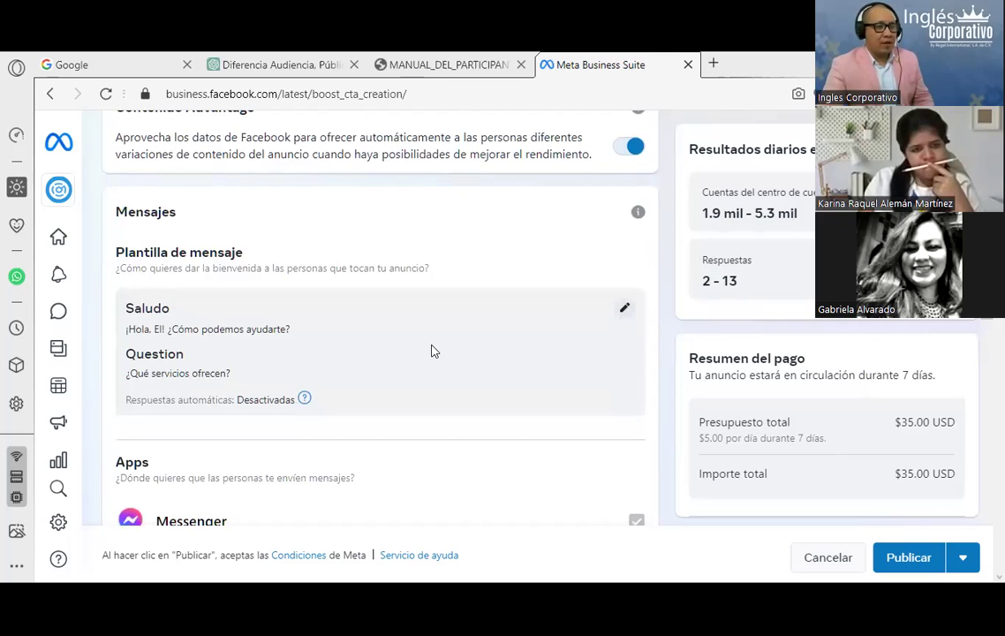
scroll(432, 350, "down", 5)
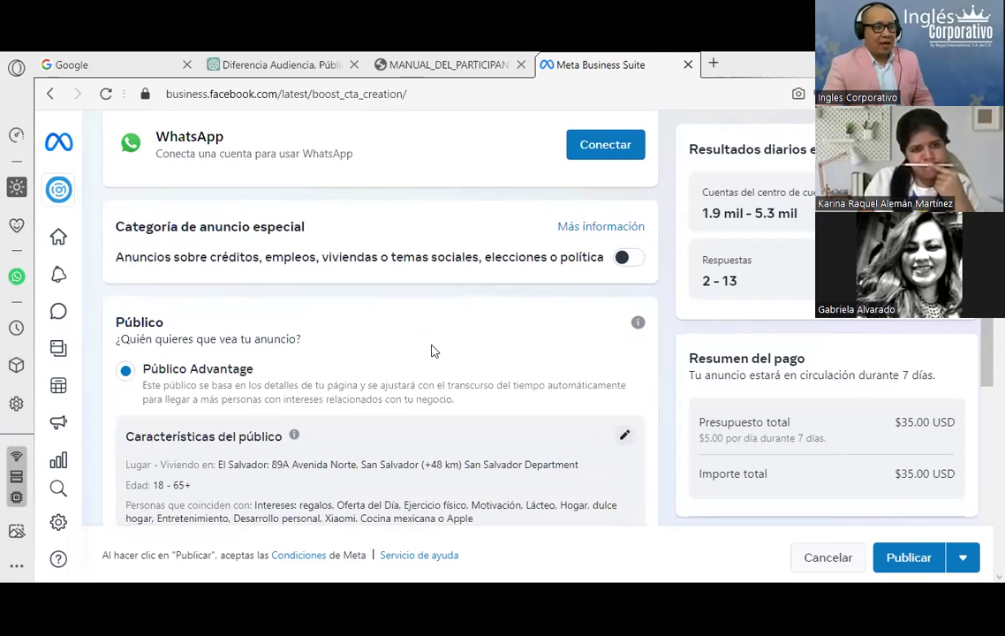
scroll(432, 350, "down", 1)
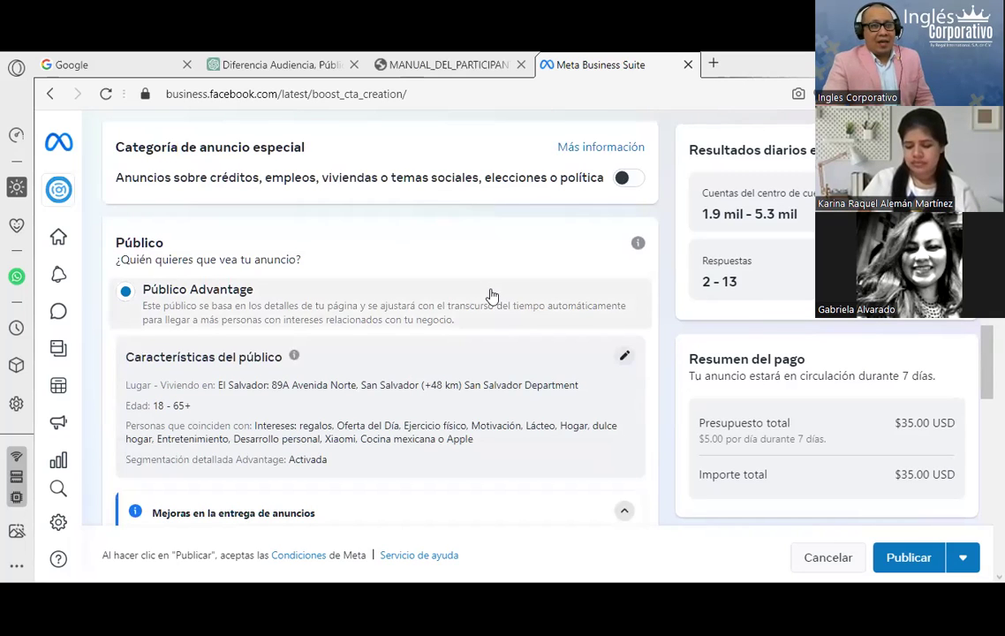
left_click(623, 360)
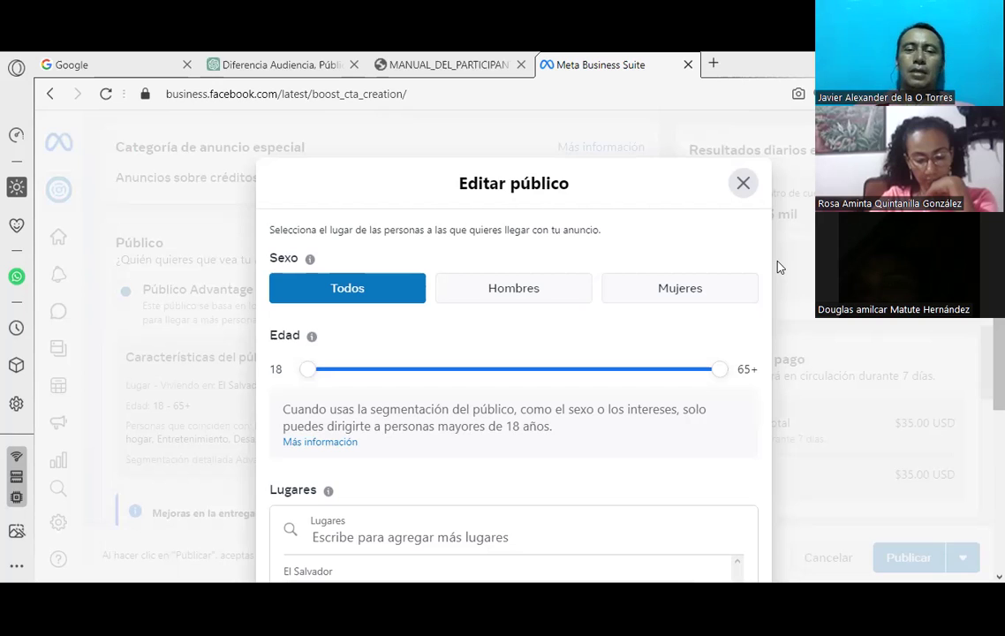
left_click_drag(307, 369, 364, 375)
left_click_drag(718, 379, 681, 381)
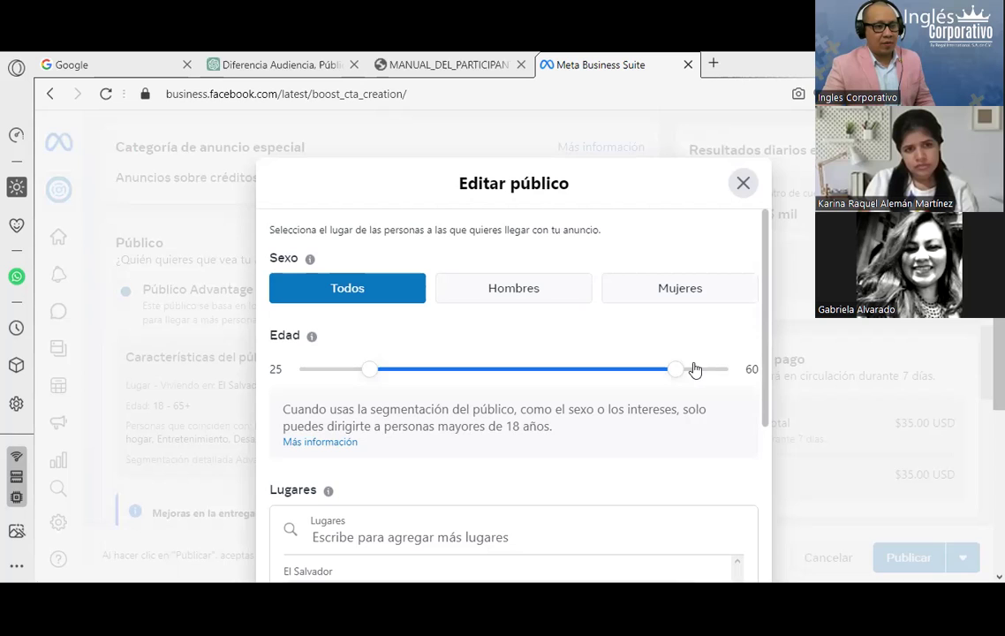
left_click_drag(695, 369, 636, 377)
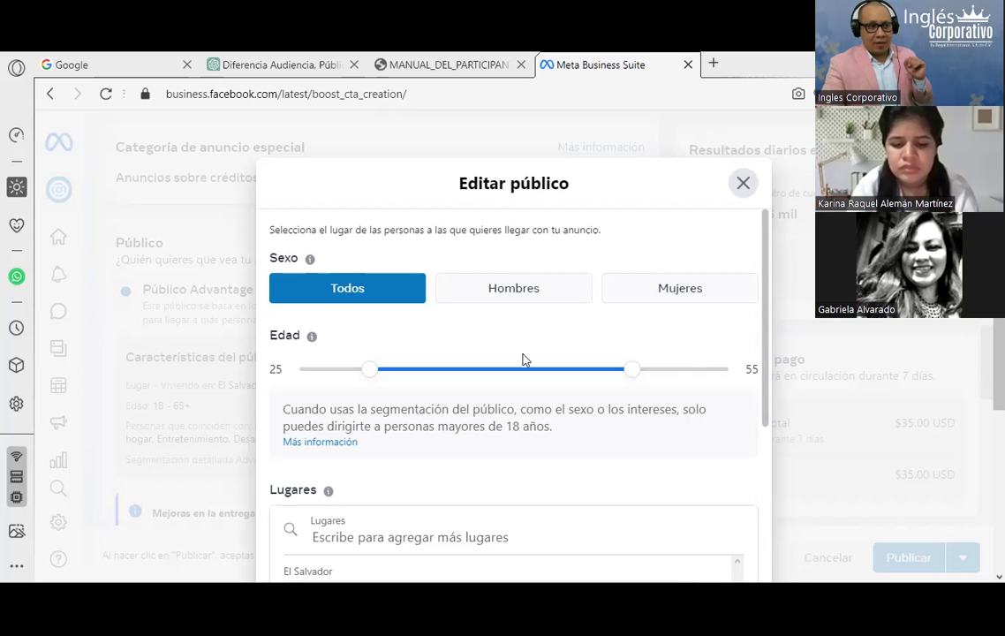
- Replace the audience's San Salvador location with the city of Chalatenango, Chalatenango Department, El Salvador
scroll(512, 449, "down", 2)
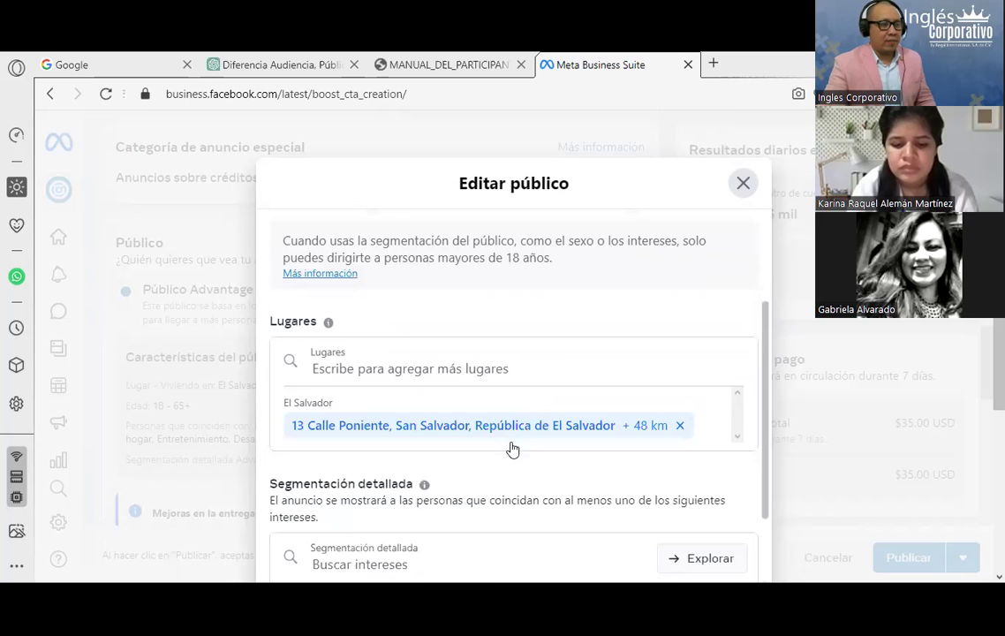
left_click(682, 427)
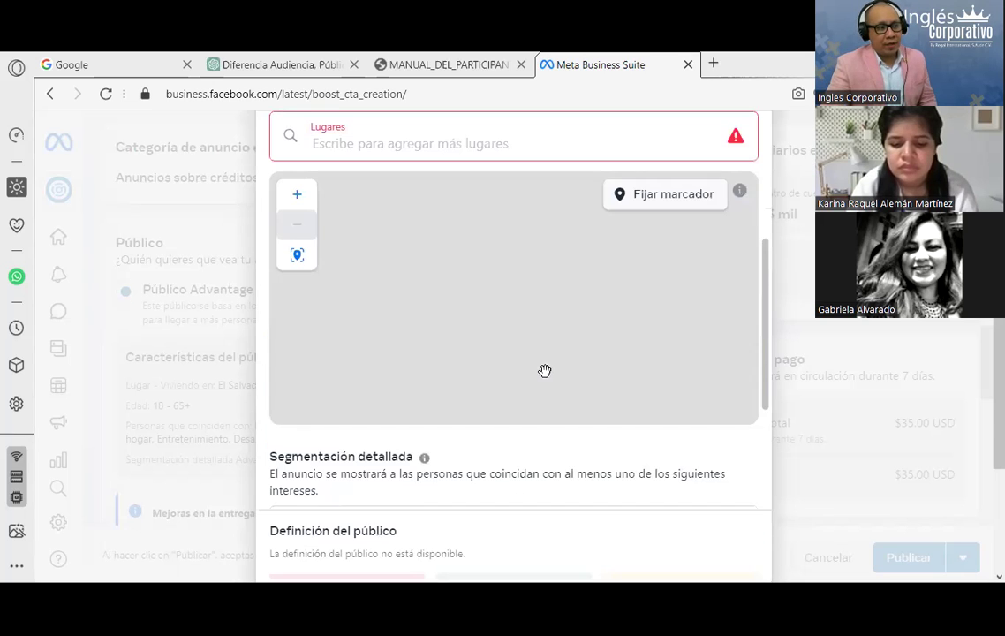
left_click_drag(762, 288, 763, 185)
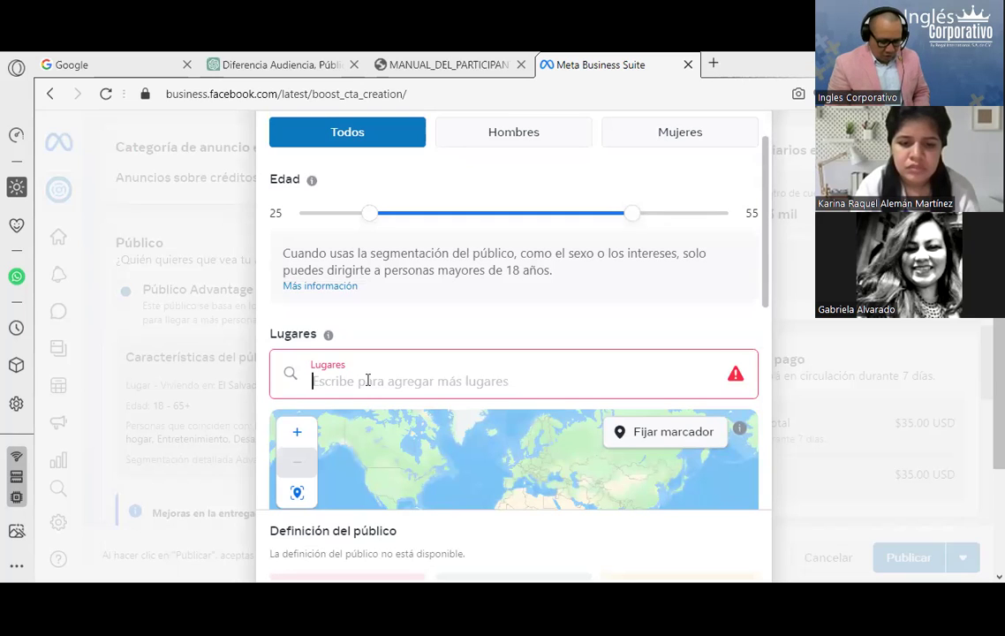
type("chalatenan")
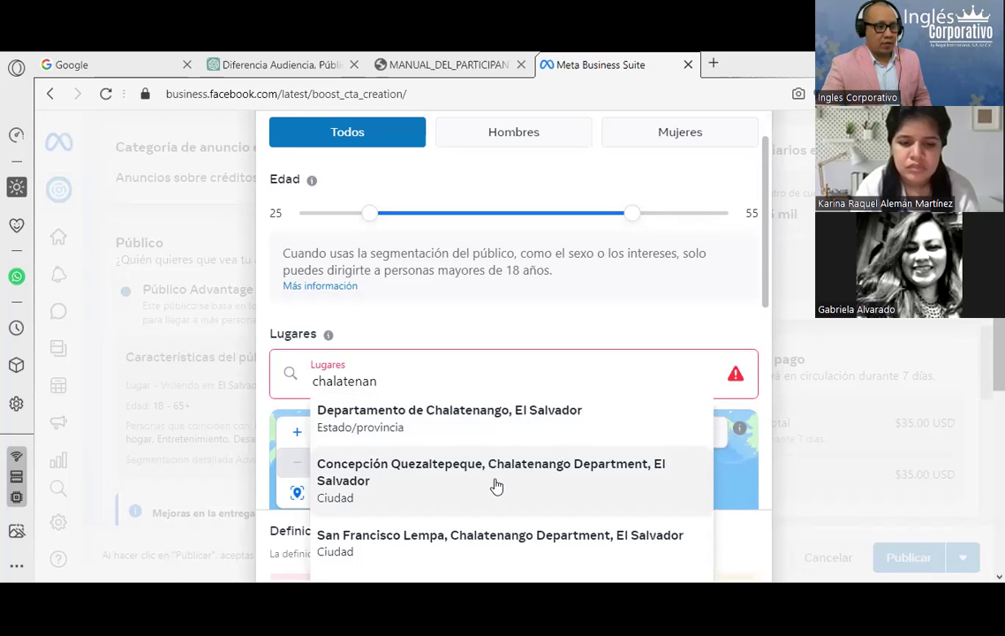
type("go")
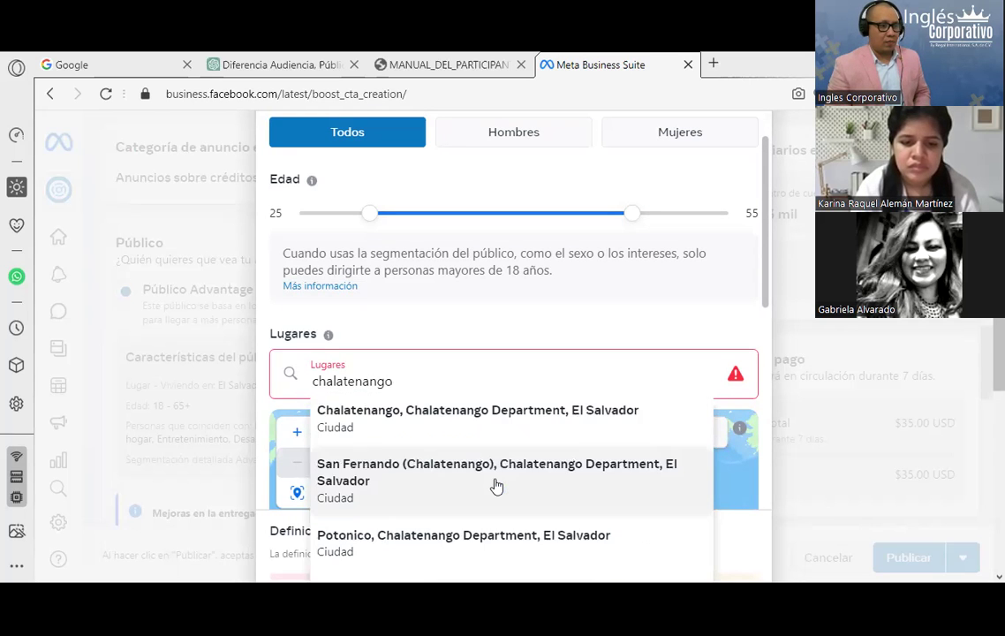
left_click(458, 422)
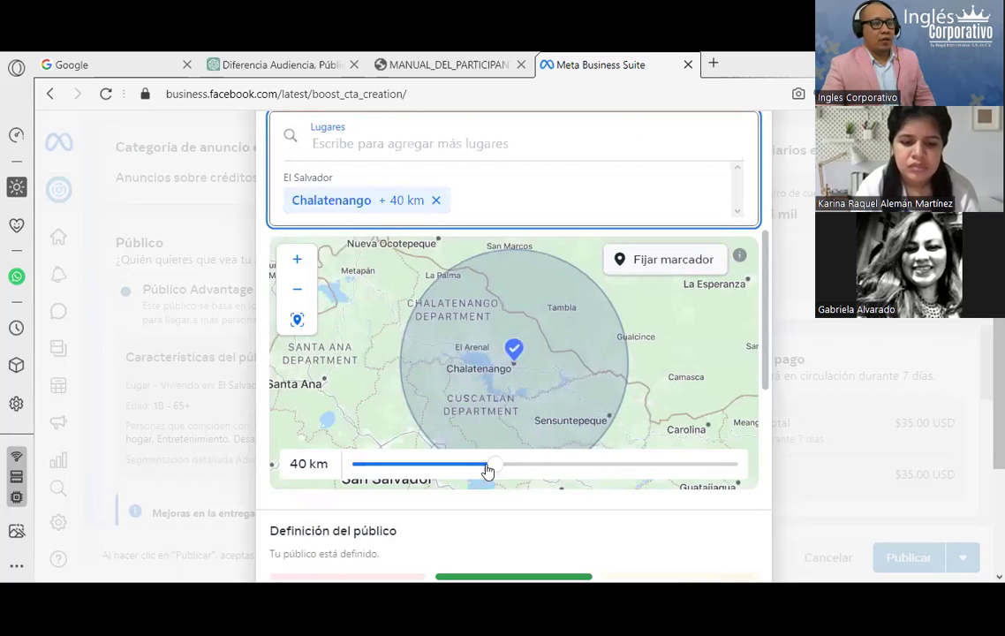
- Try a 75 km radius around Chalatenango and settle on 50 km
left_click_drag(495, 466, 704, 466)
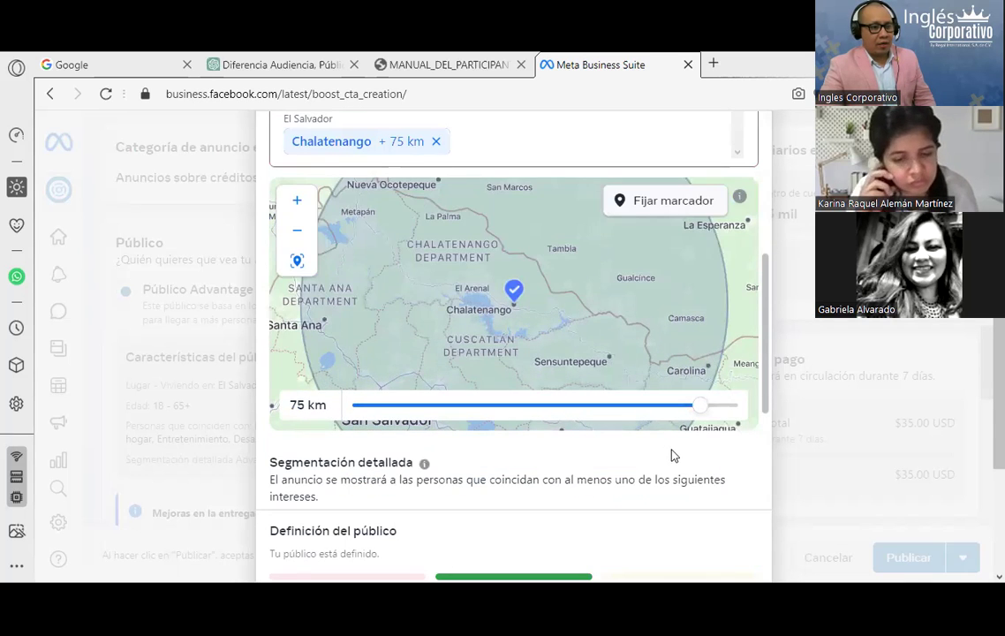
scroll(671, 455, "down", 3)
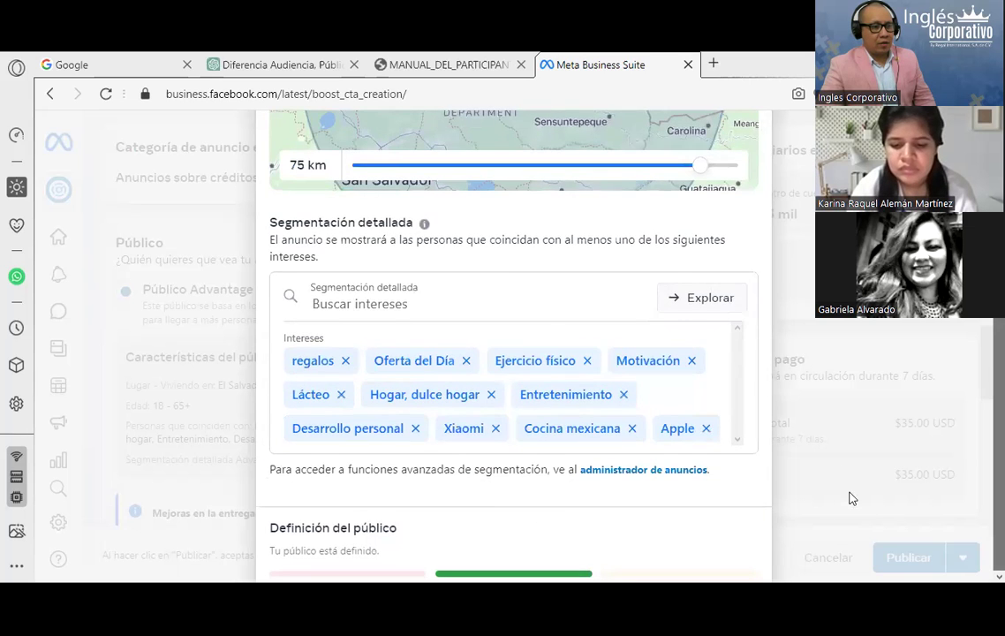
scroll(427, 448, "down", 2)
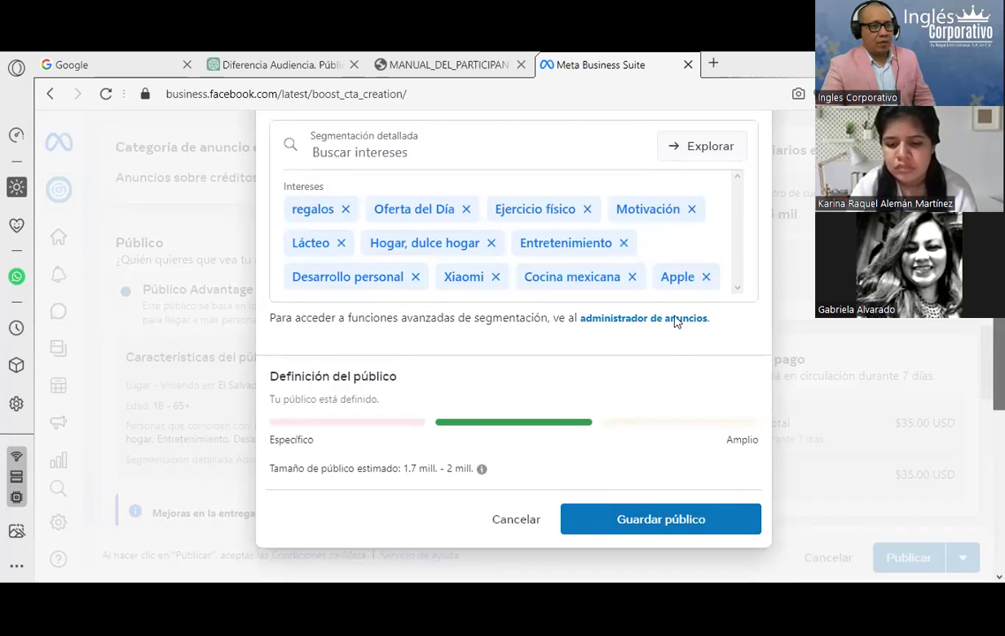
scroll(682, 442, "up", 5)
left_click_drag(686, 523, 557, 528)
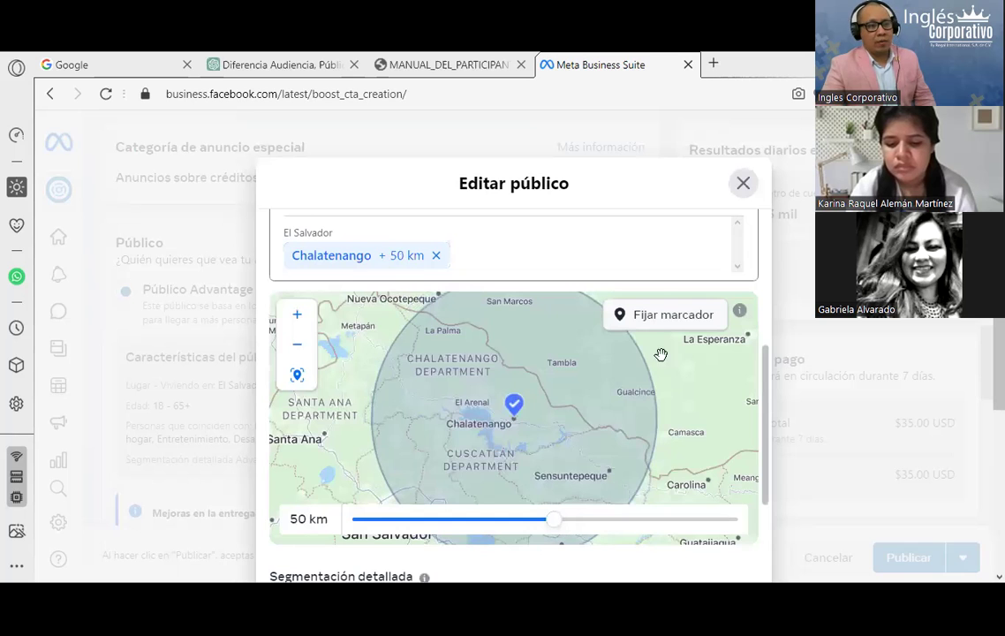
- Add San Miguel (El Salvador), San Miguel Department, as a second audience location with a 50 km radius
left_click(485, 227)
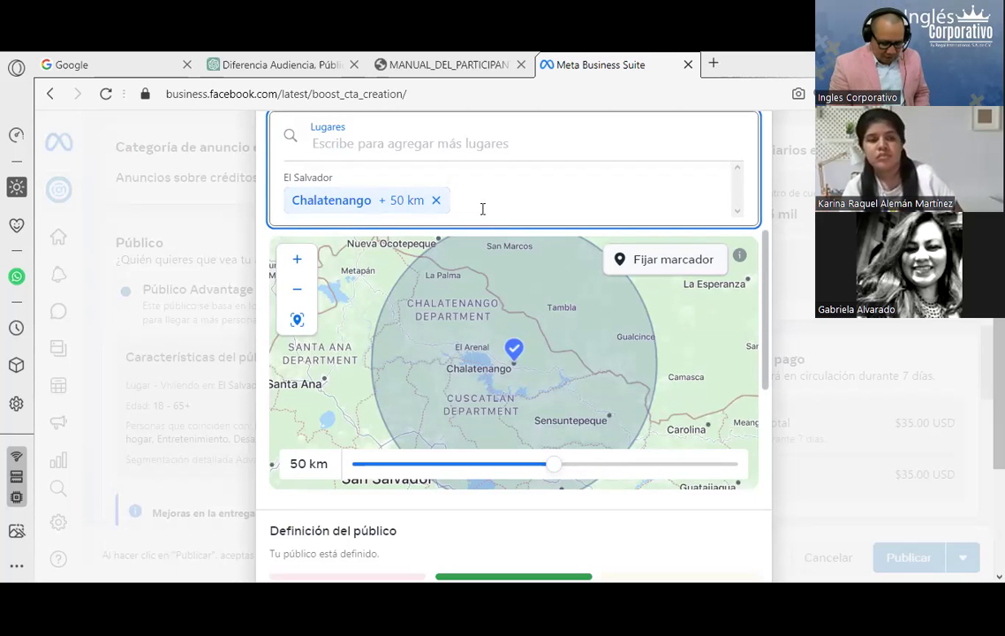
type("san miguel")
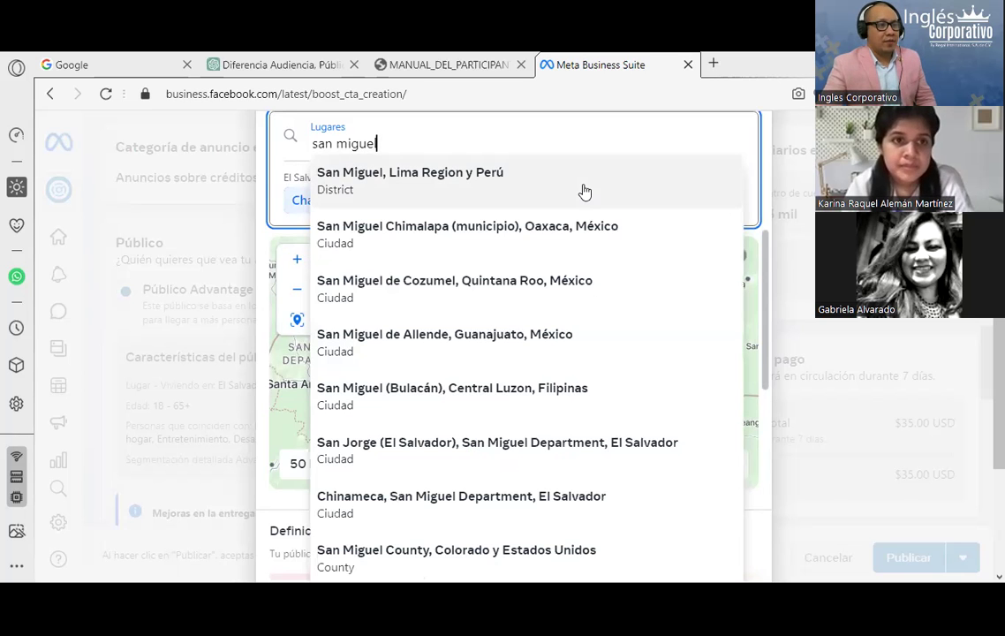
type(", el ")
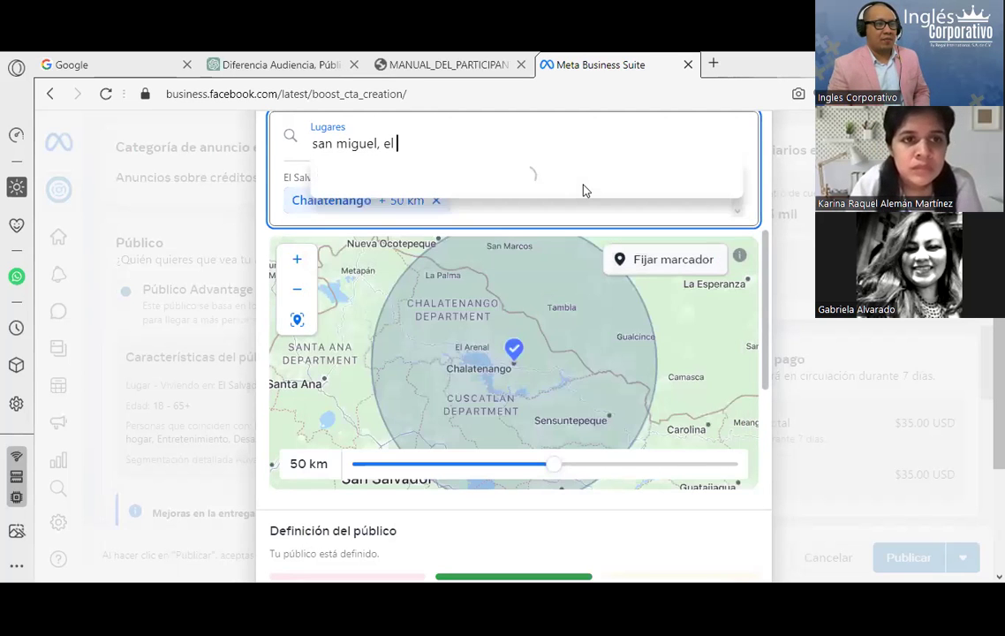
type("salvador")
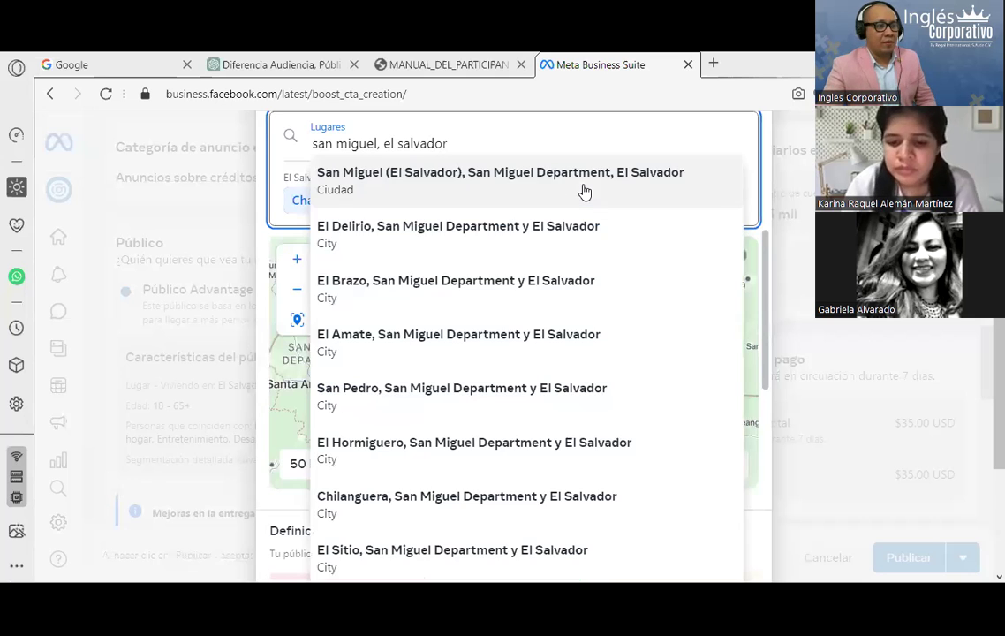
left_click(585, 184)
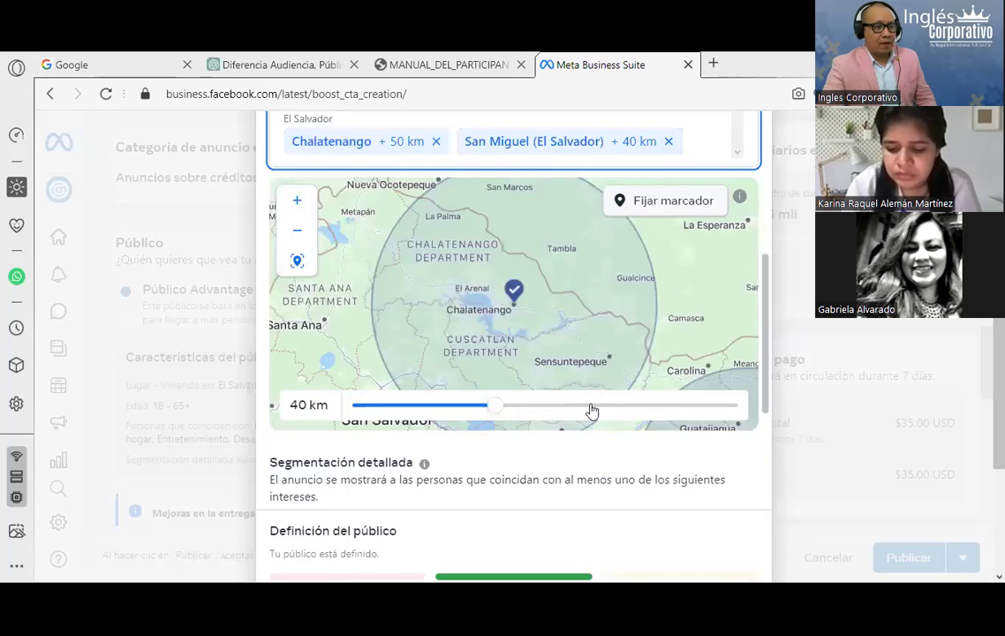
left_click_drag(498, 415, 557, 412)
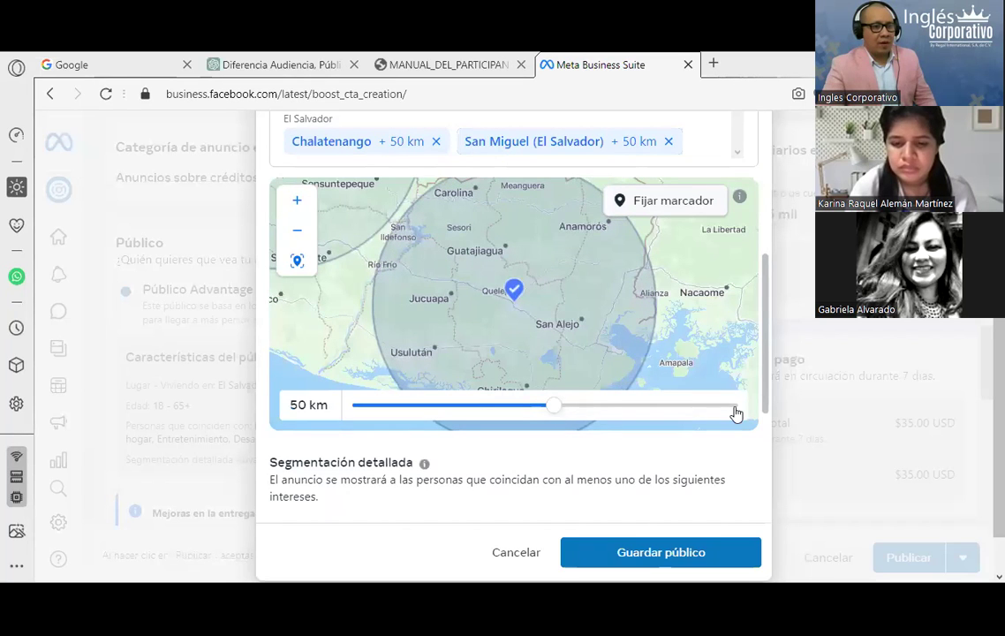
- Examine the audience's interests and its estimated size in the audience definition
scroll(738, 440, "down", 3)
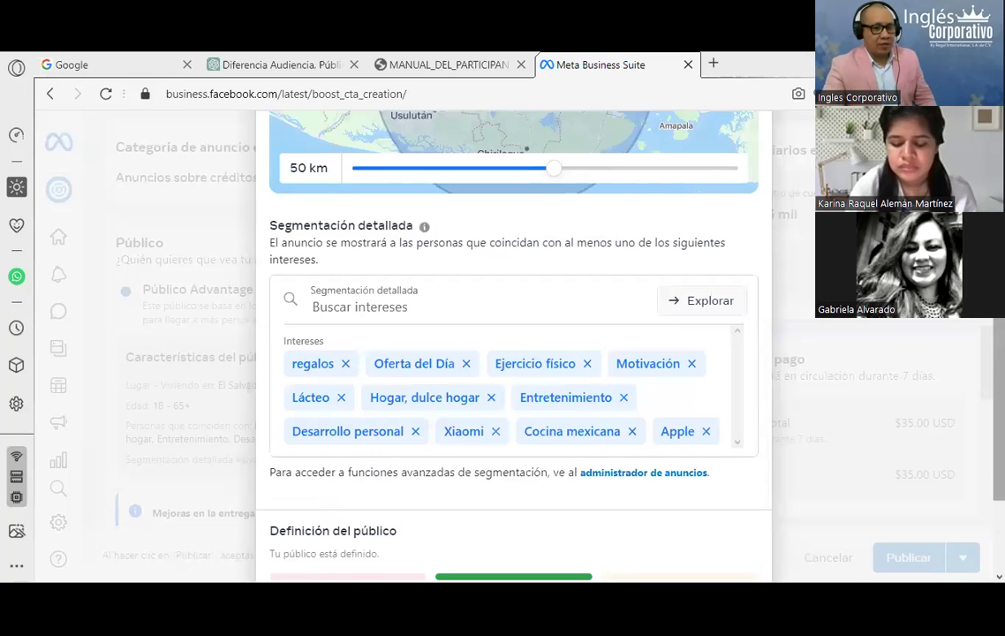
scroll(746, 477, "down", 1)
scroll(746, 485, "down", 2)
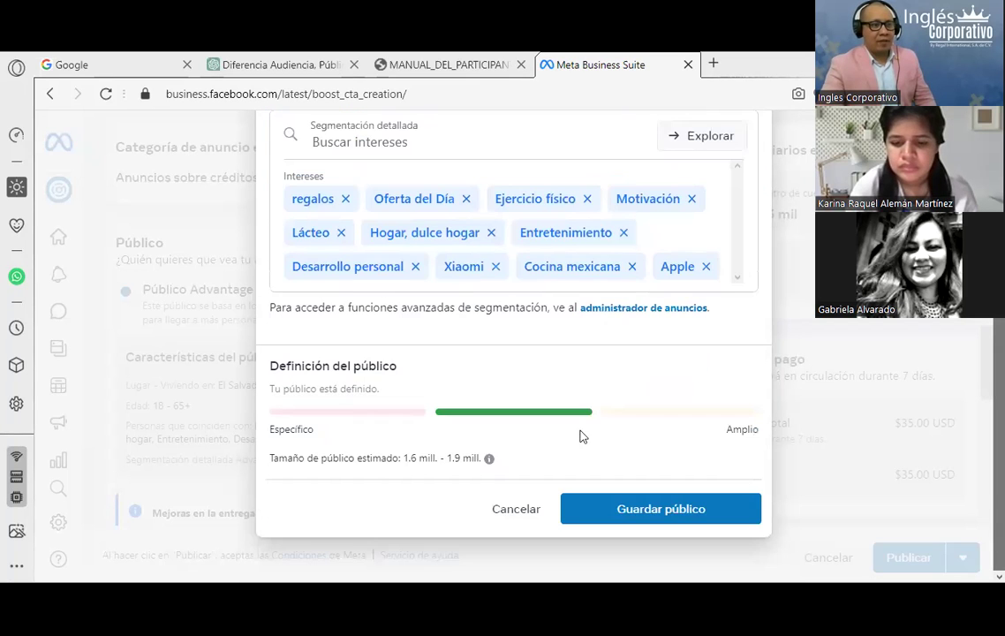
left_click_drag(406, 458, 452, 458)
left_click(509, 463, "shift")
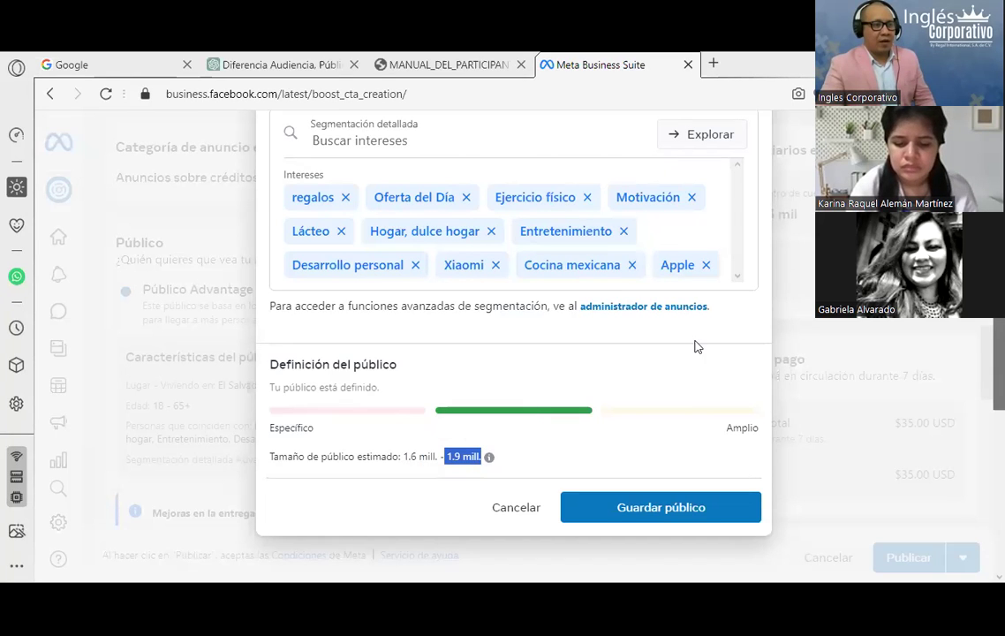
- Add Apopa, San Salvador Department, El Salvador, as a third audience location with a 51 km radius
scroll(695, 345, "up", 10)
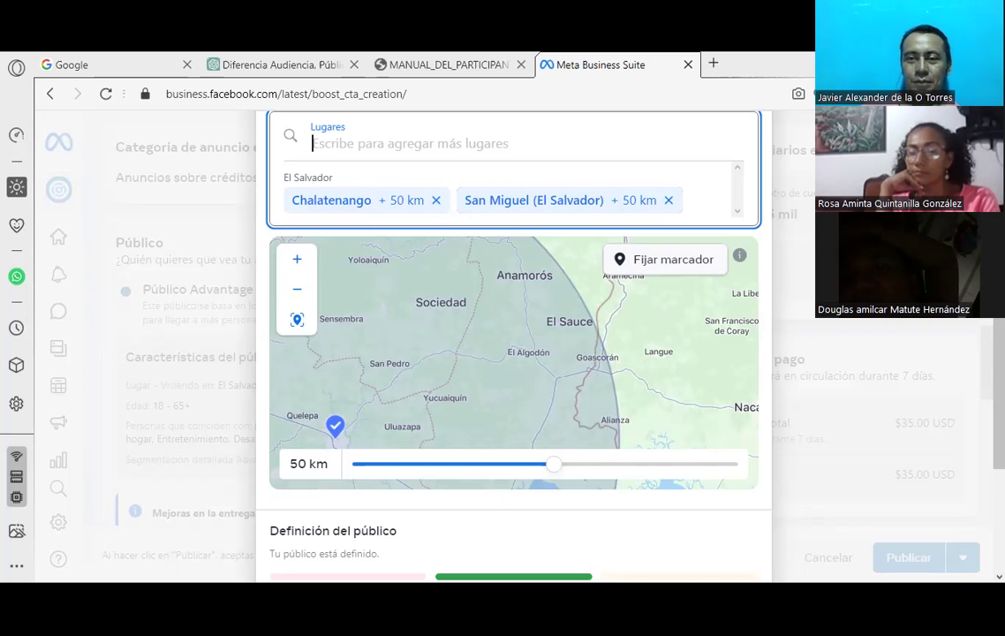
left_click(296, 291)
left_click(296, 290)
left_click(296, 290)
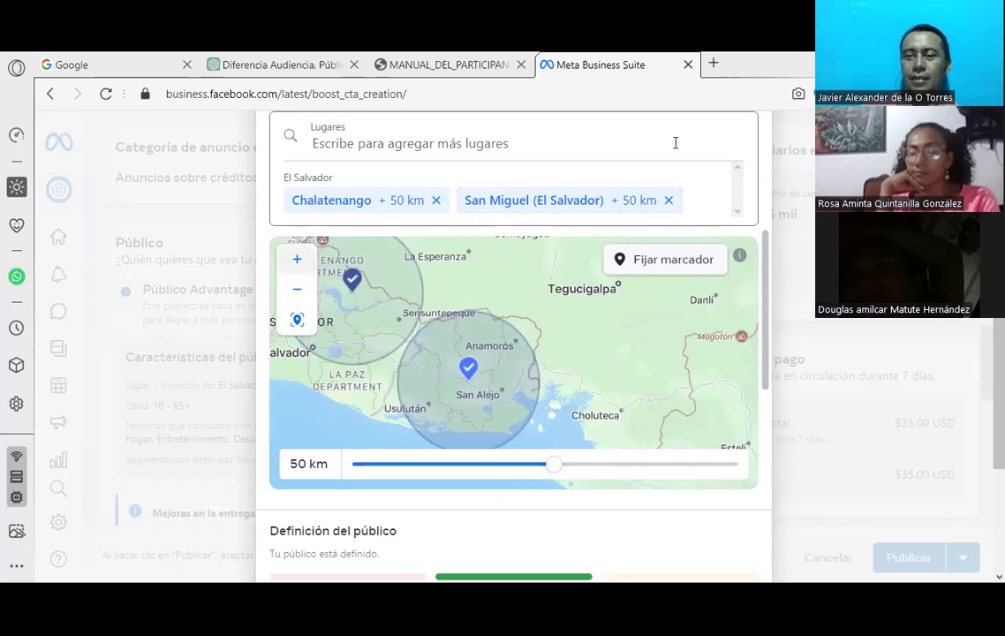
left_click(445, 147)
type("apopa")
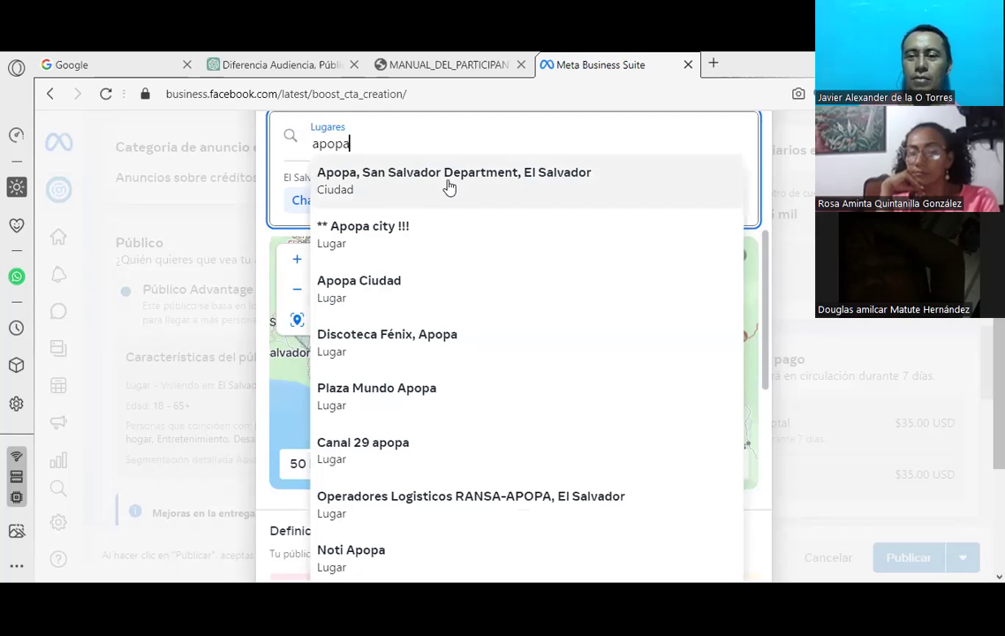
left_click(449, 179)
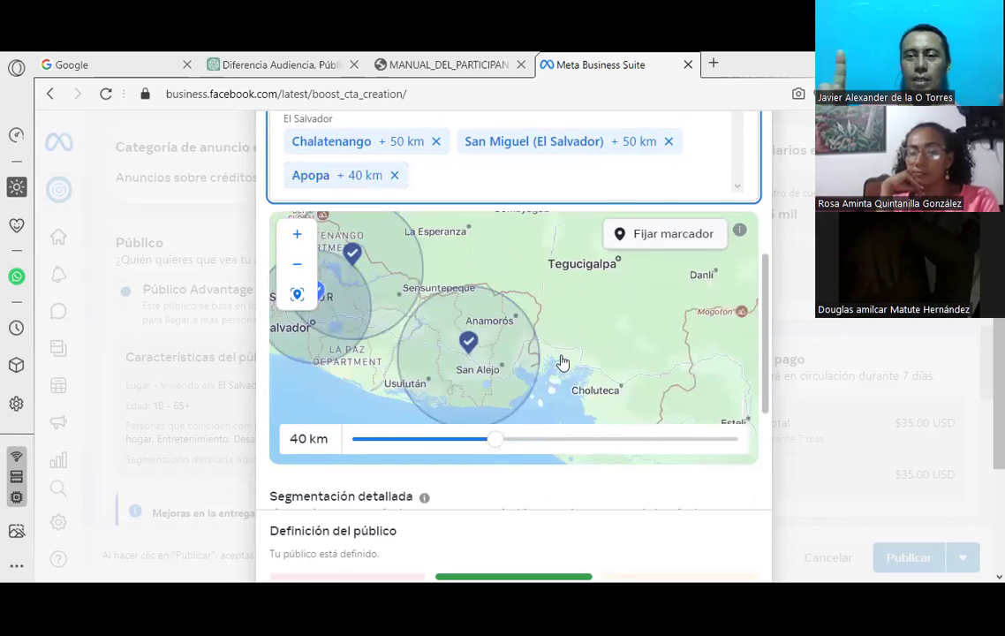
left_click_drag(495, 447, 562, 446)
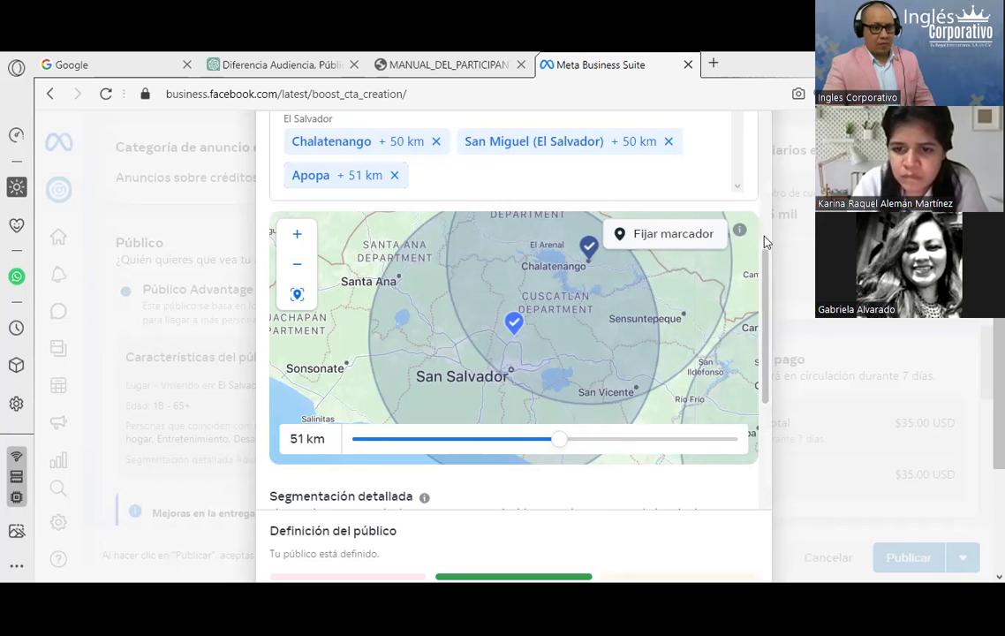
scroll(765, 241, "up", 5)
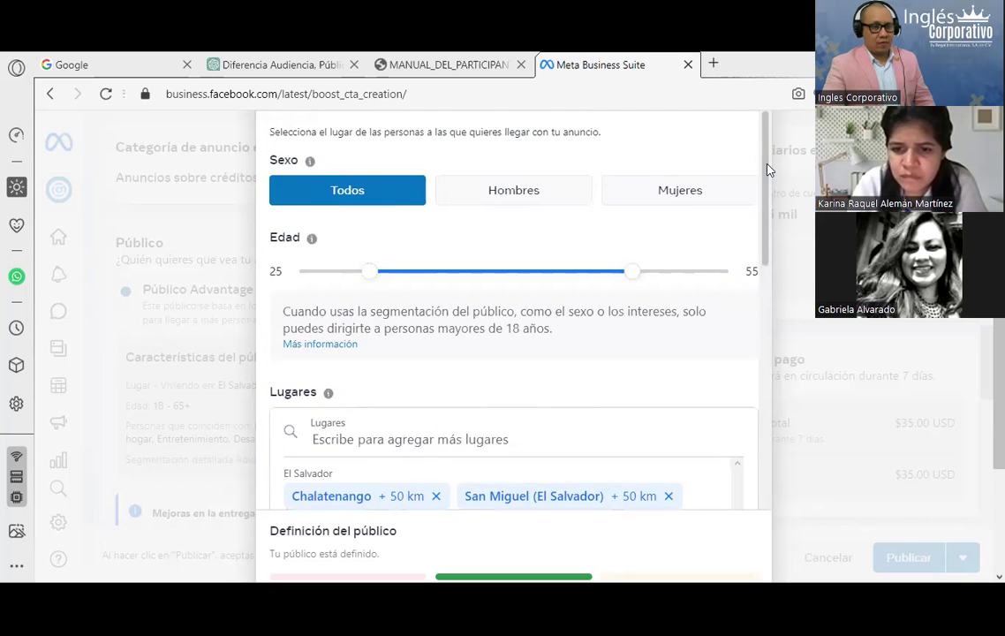
scroll(789, 321, "down", 10)
scroll(806, 420, "up", 3)
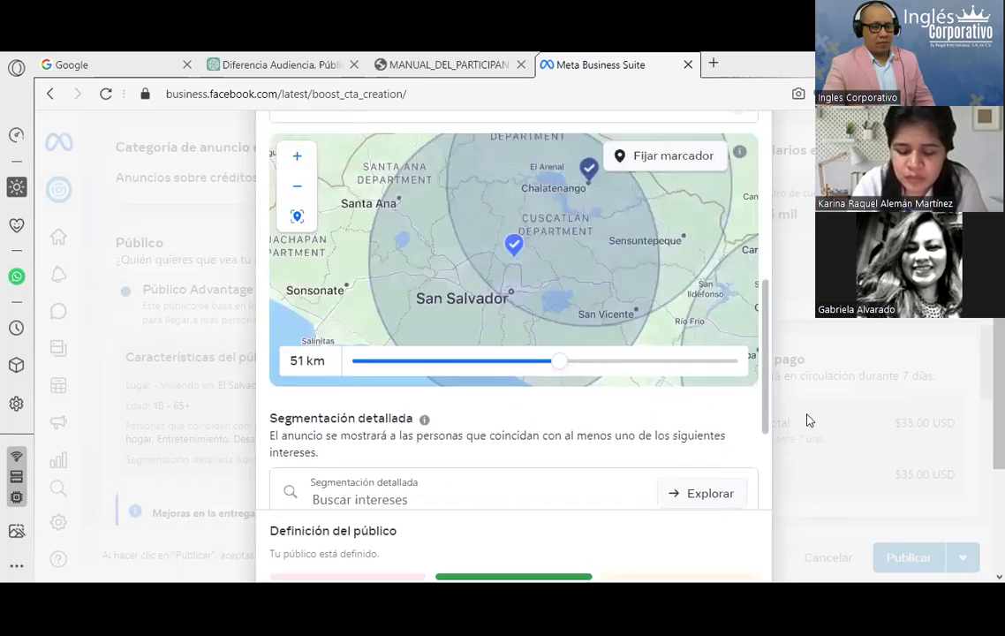
scroll(806, 420, "up", 4)
scroll(806, 420, "down", 3)
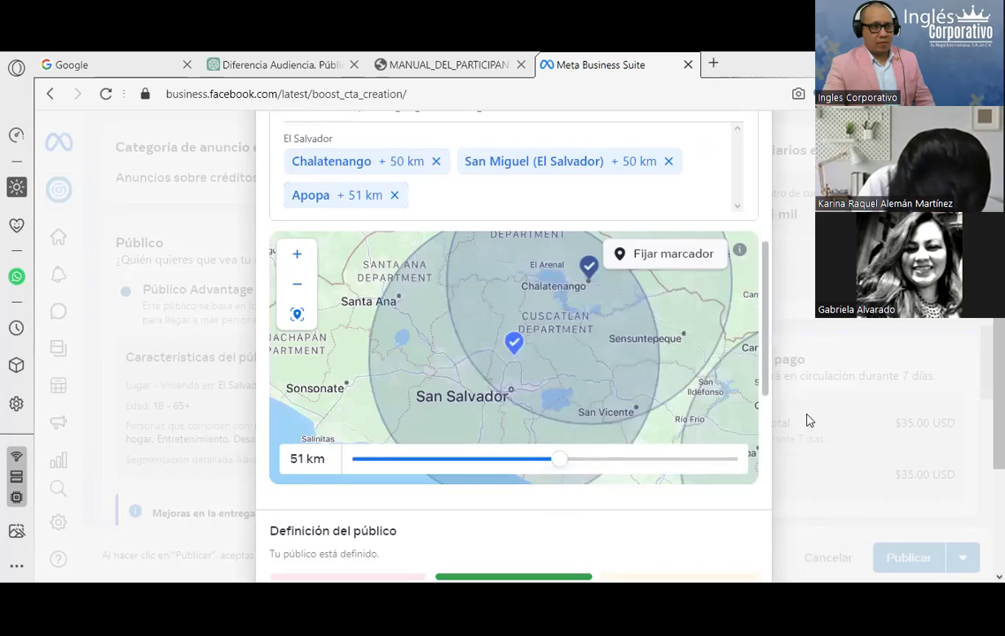
- Read section 2.3 of MANUAL_DEL_PARTICIPANTE_FB.pdf, highlighting the first Lista de Clientes label, Ampliación de Alcance and the Lista de Clientes creation steps
left_click(436, 62)
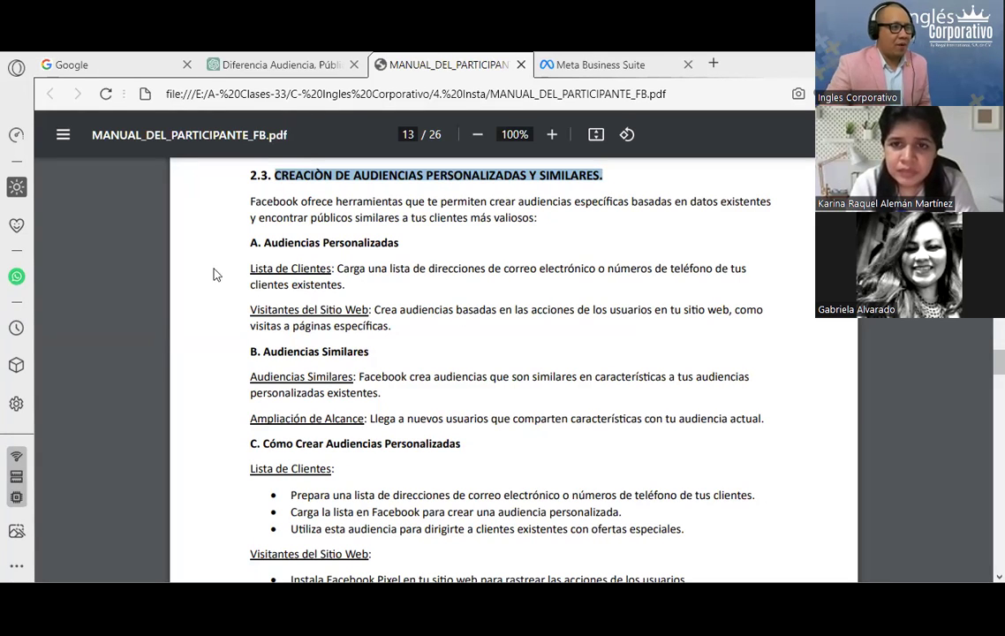
left_click_drag(251, 268, 336, 269)
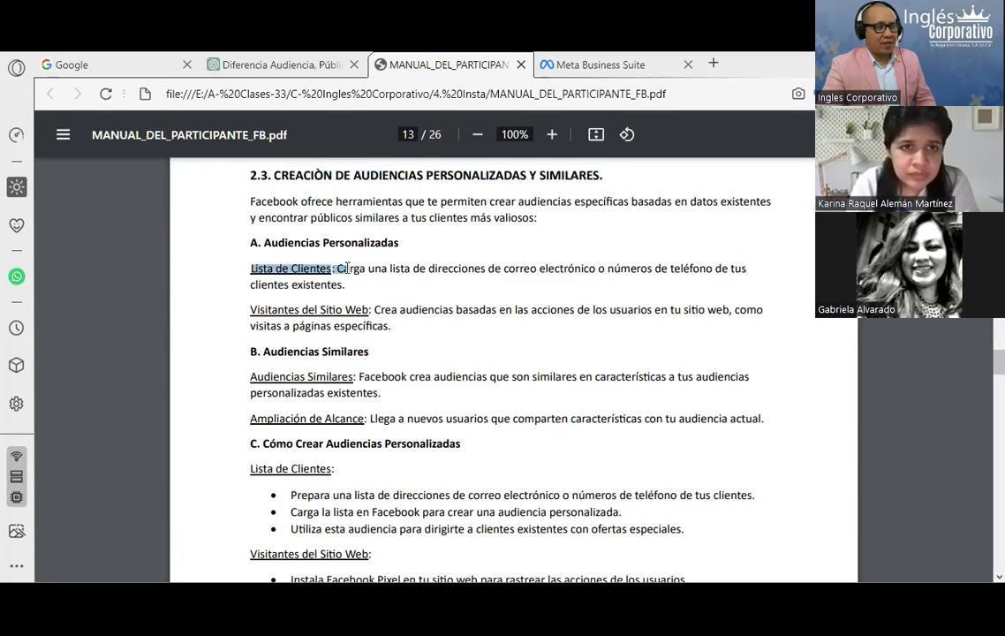
left_click_drag(250, 377, 357, 377)
left_click_drag(377, 418, 222, 419)
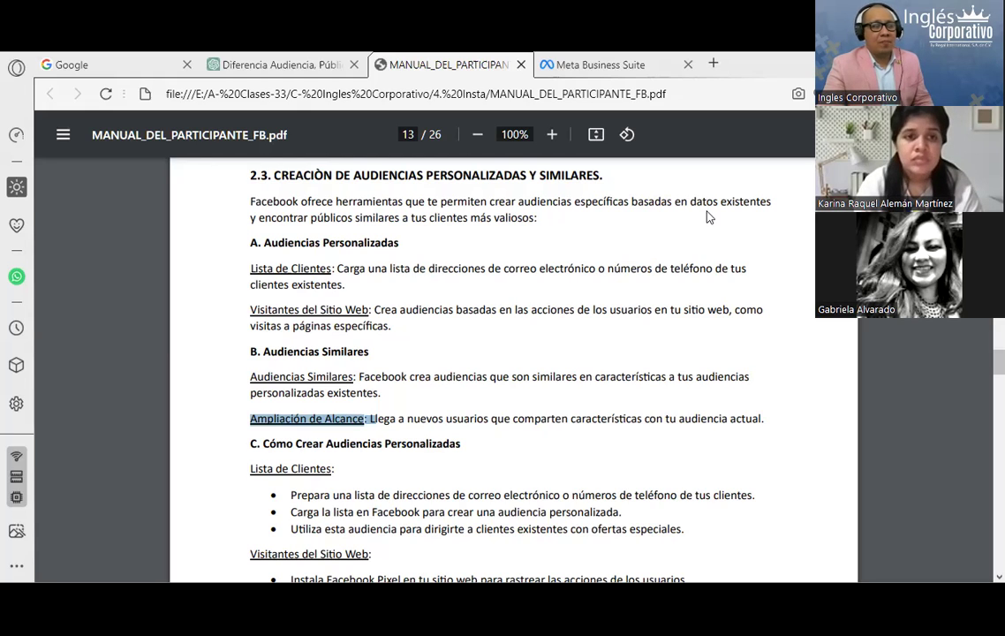
scroll(260, 417, "down", 3)
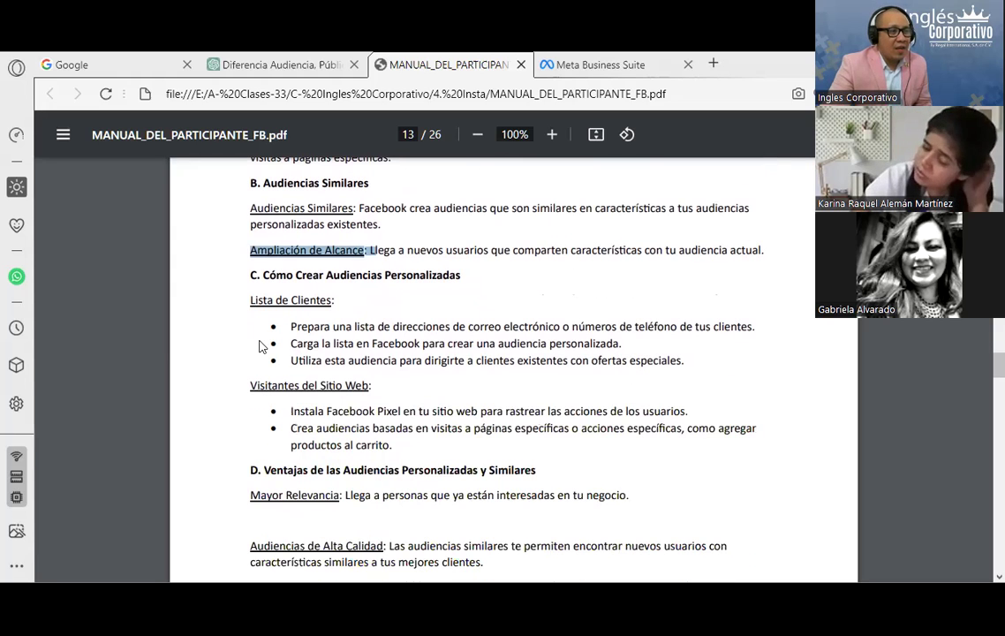
left_click_drag(245, 298, 697, 365)
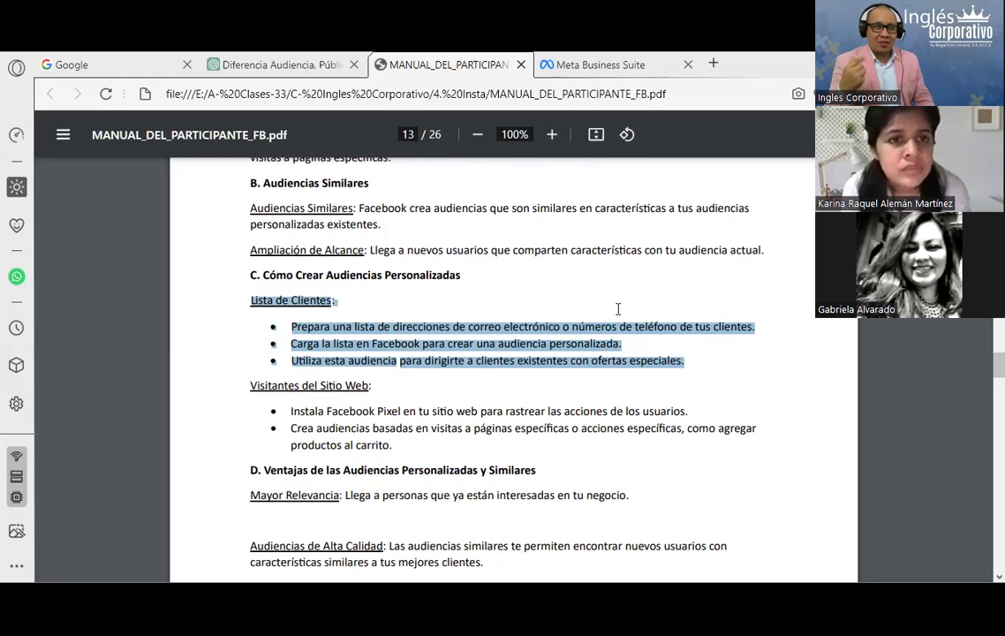
- Search Google for ROI
left_click(167, 60)
left_click(402, 281)
type("ROI")
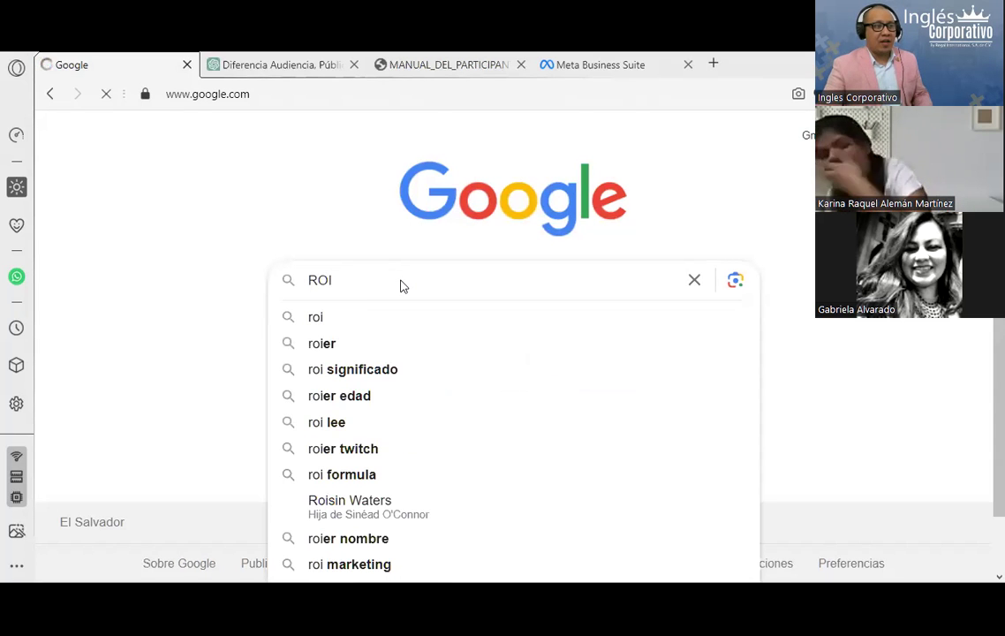
key("Return")
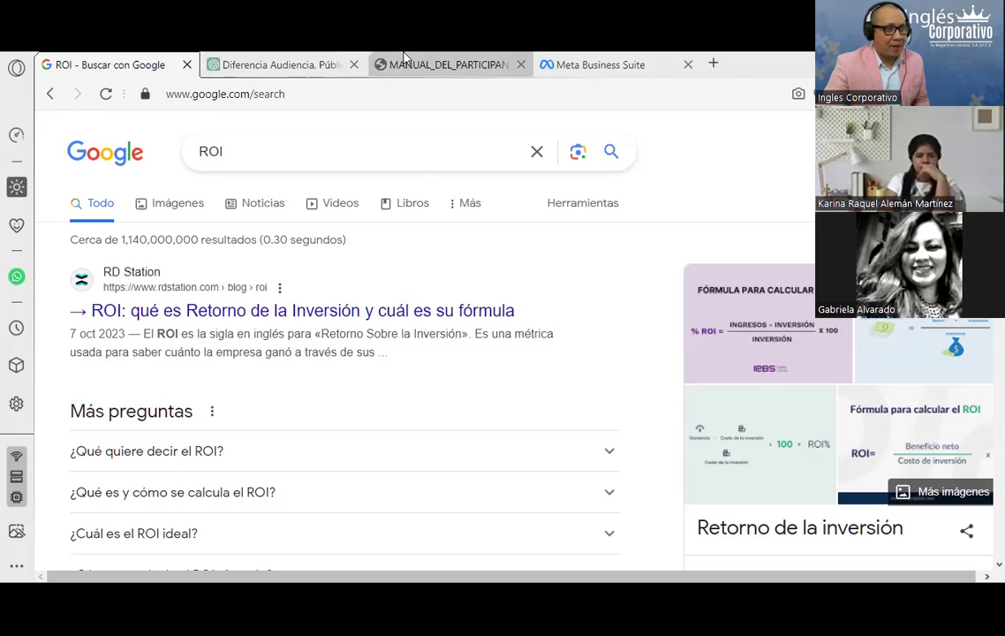
- Return to the participant manual and highlight the Visitantes del Sitio Web instructions for creating custom audiences
left_click(378, 62)
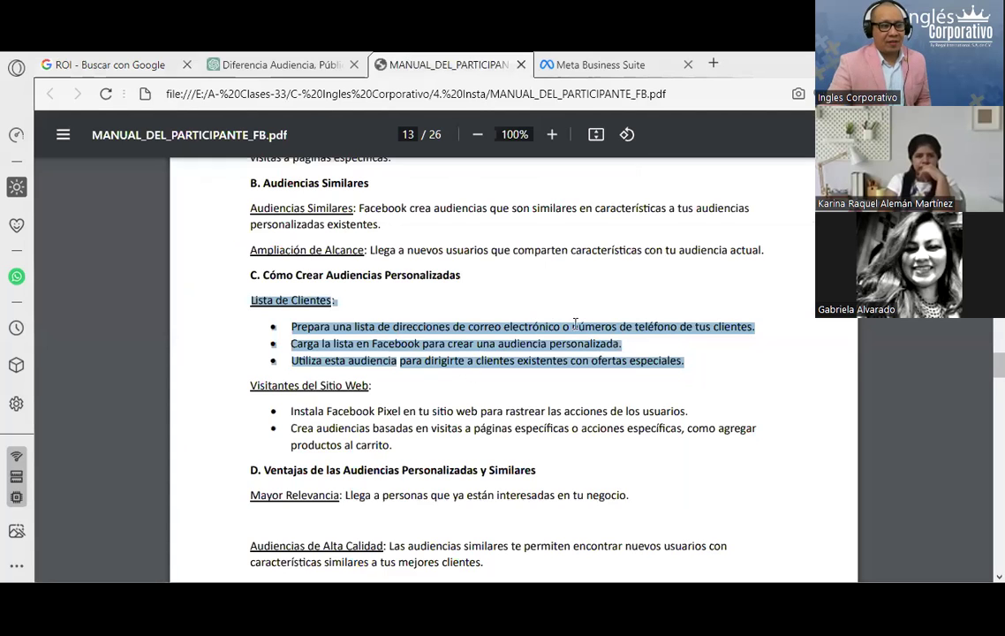
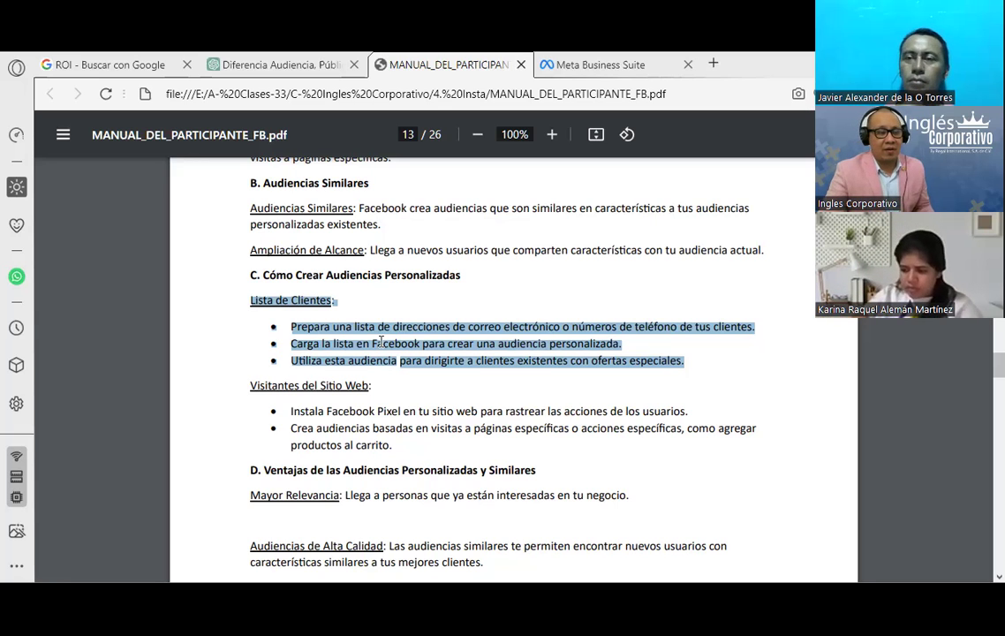
scroll(380, 409, "down", 2)
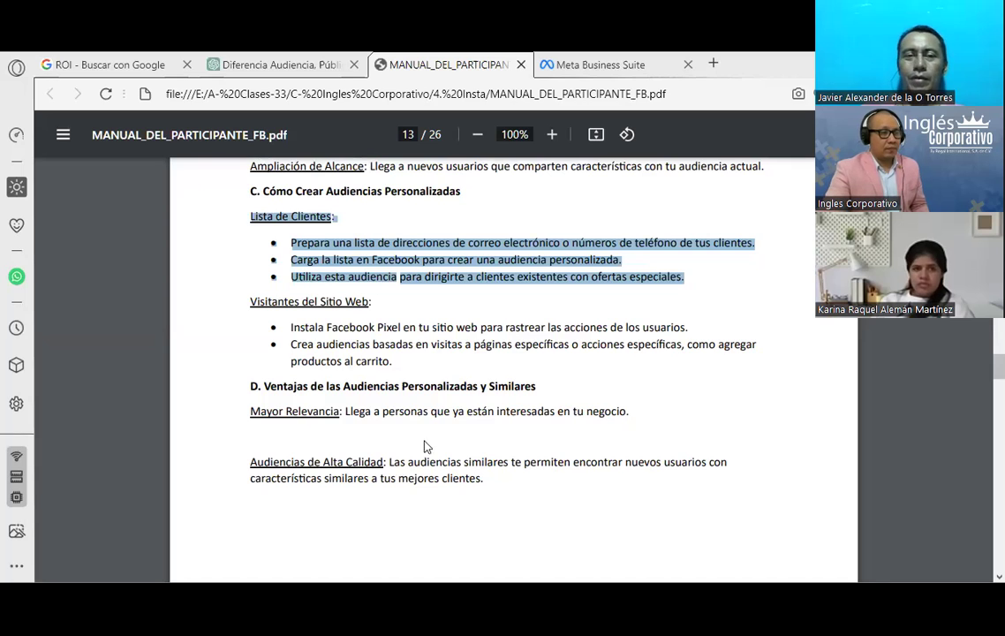
scroll(424, 445, "down", 2)
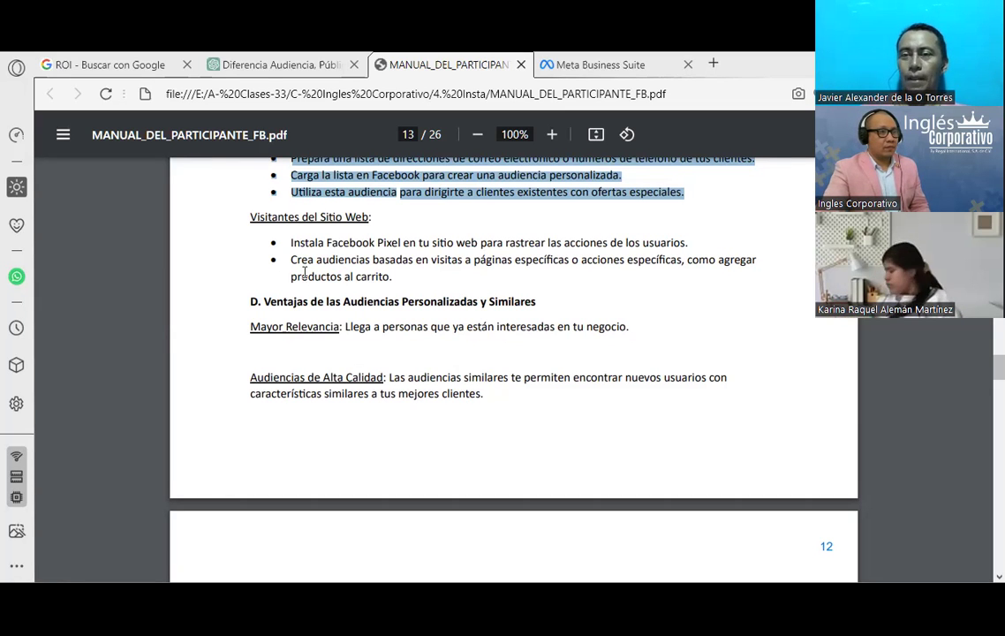
left_click_drag(245, 225, 692, 260)
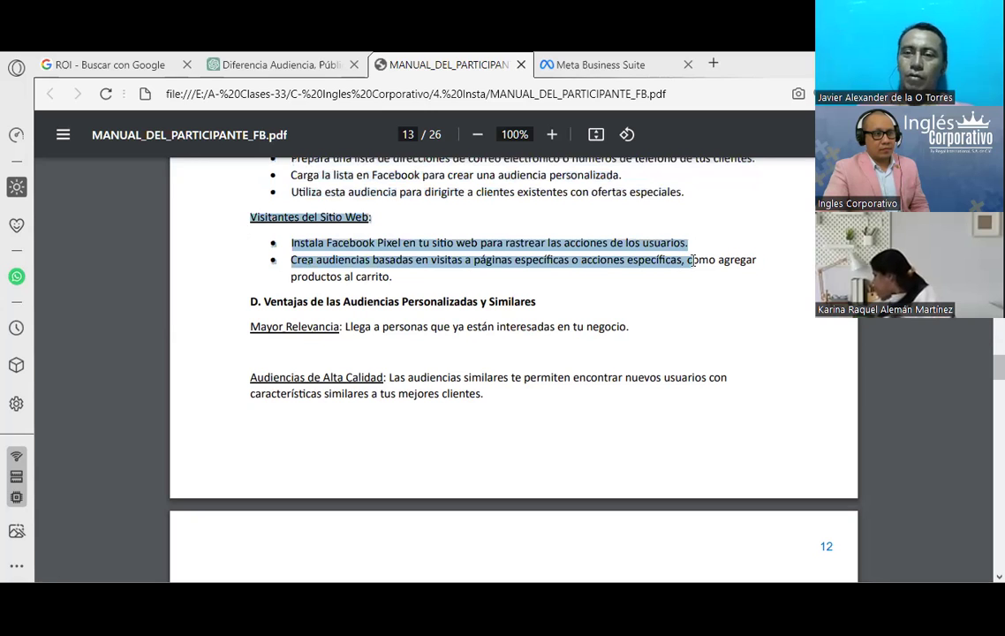
- In Meta Business Suite, add Soyapango, San Salvador Department, El Salvador, to the audience locations with a 70 km radius
left_click(579, 61)
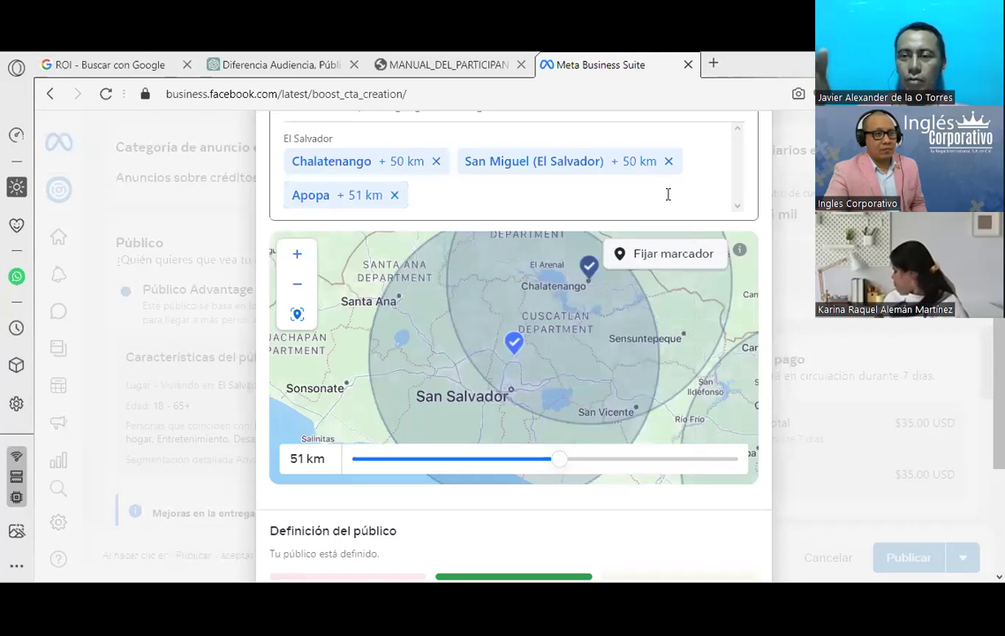
left_click(583, 202)
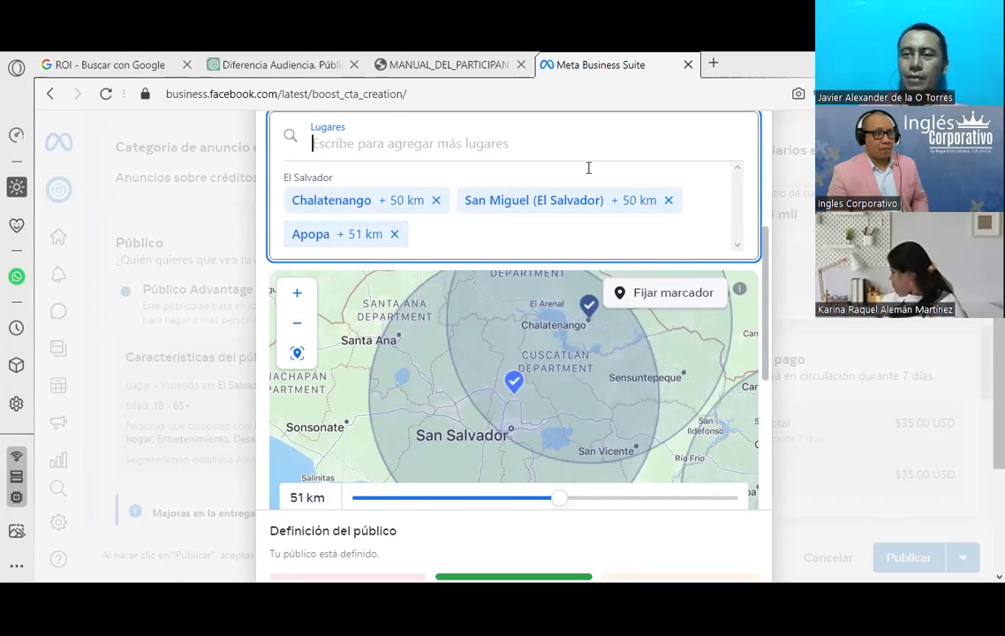
type("a")
key("BackSpace")
type("soyapango")
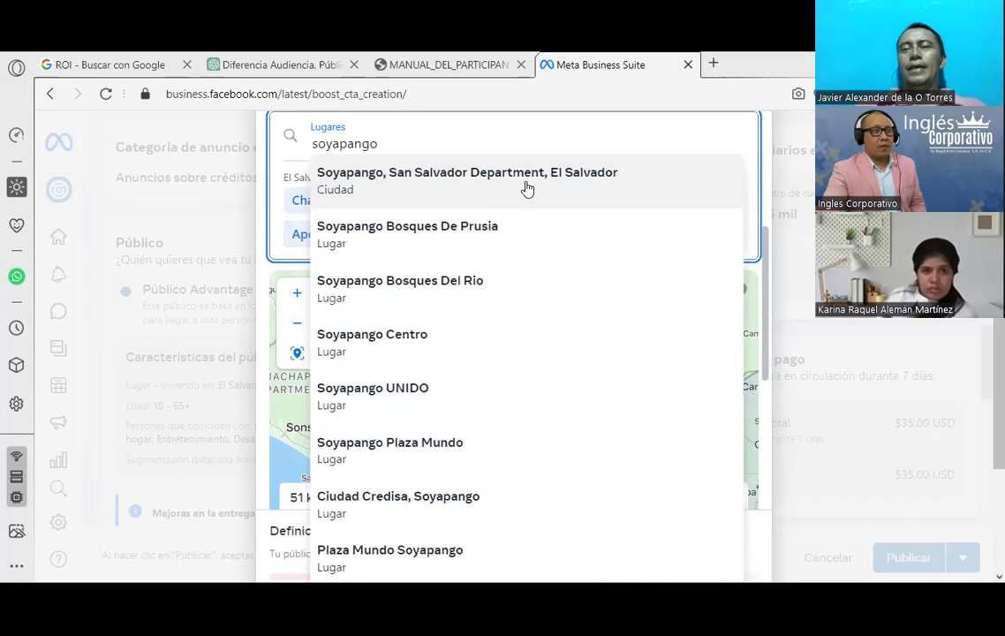
left_click(527, 188)
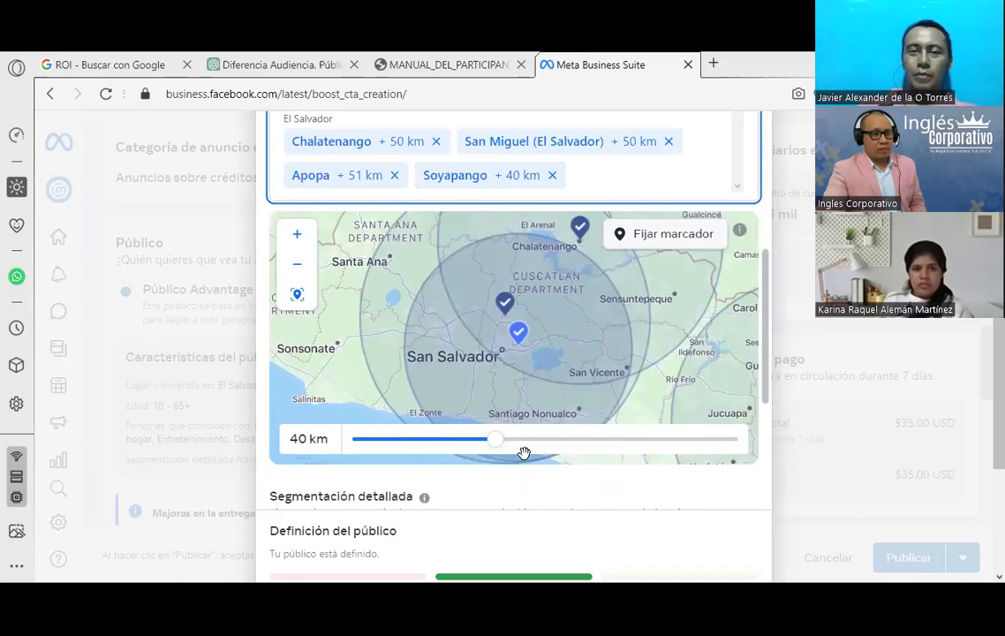
left_click_drag(495, 450, 681, 453)
- Remove every interest except Apple from the audience's detailed targeting, including Motivación, Lácteo, Ejercicio físico, Xiaomi, Cocina mexicana and regalos
left_click_drag(764, 441, 767, 514)
left_click(693, 364)
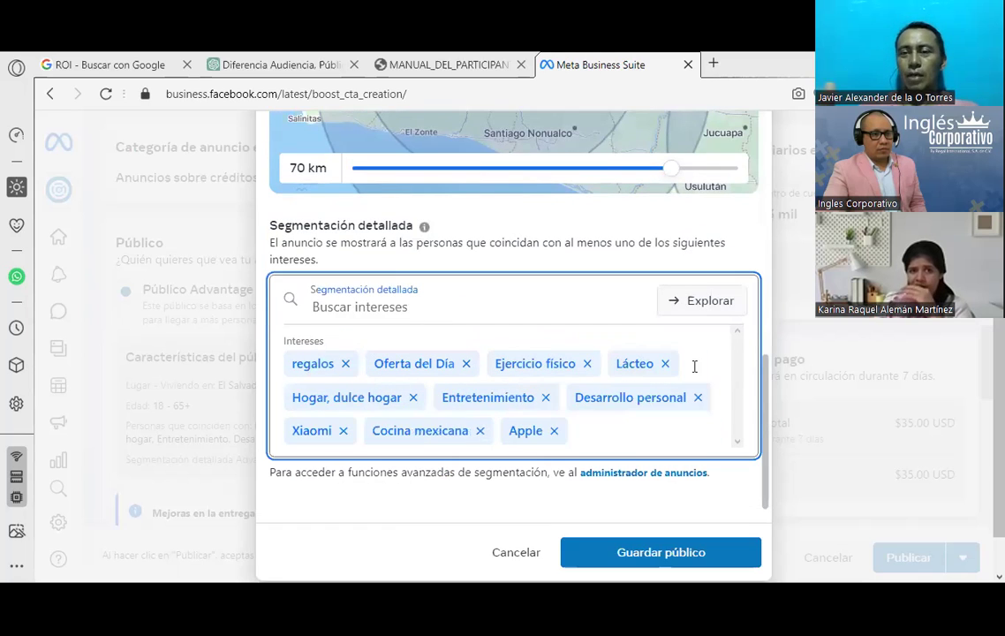
left_click(666, 365)
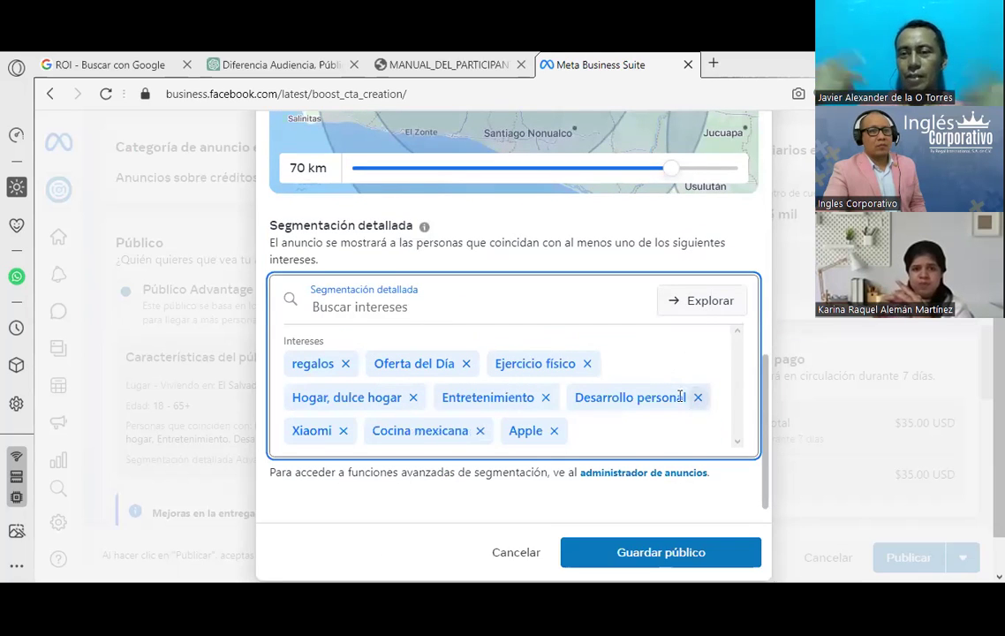
left_click(696, 398)
left_click(588, 365)
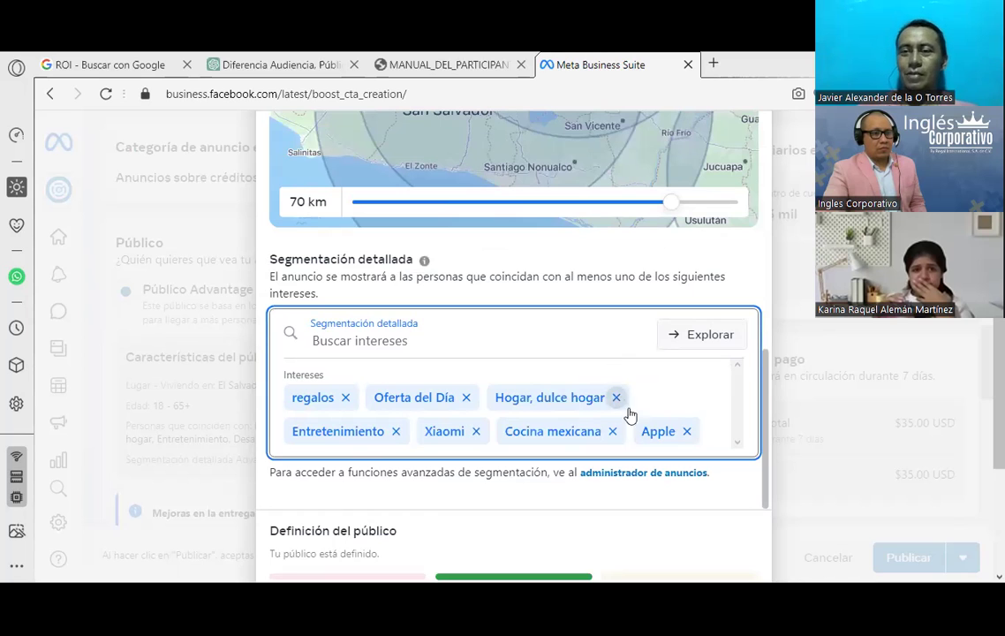
left_click(618, 395)
left_click(679, 397)
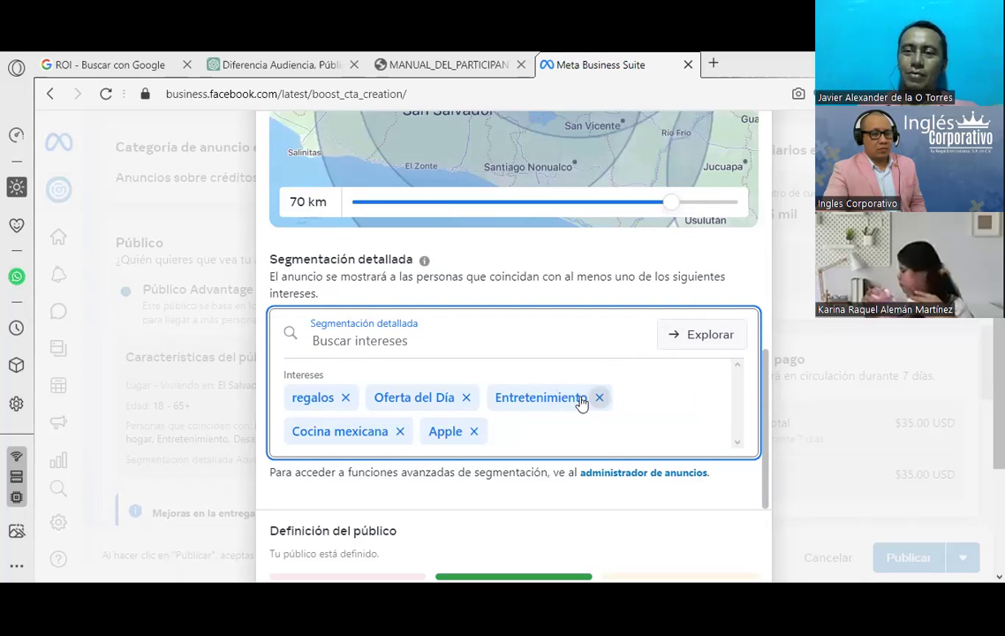
left_click(599, 397)
left_click(466, 430)
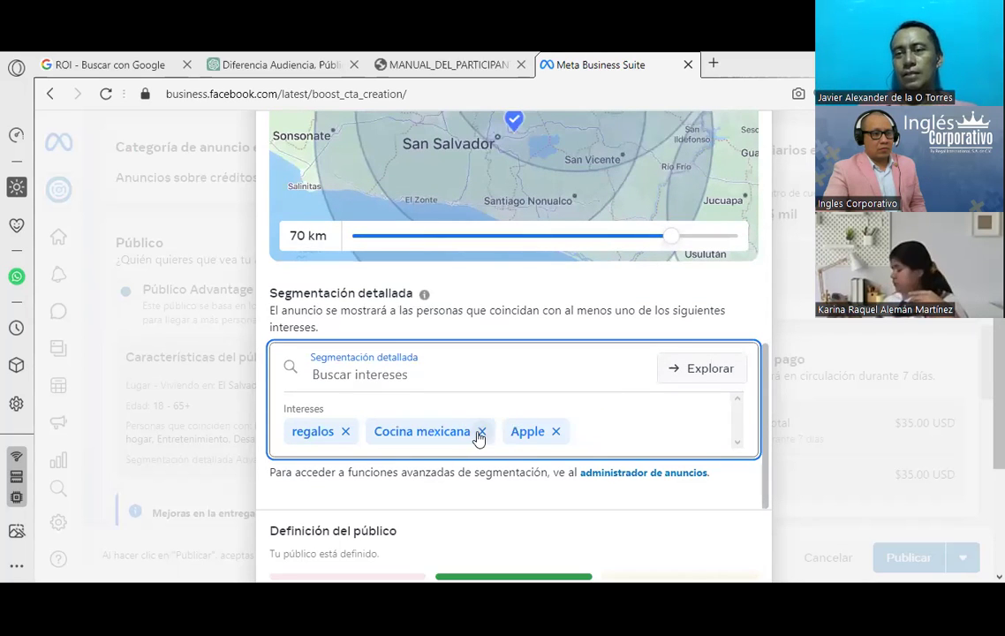
left_click(481, 431)
left_click(346, 433)
- Add Sillas to the audience's interests and remove Apple
left_click(359, 380)
type("s")
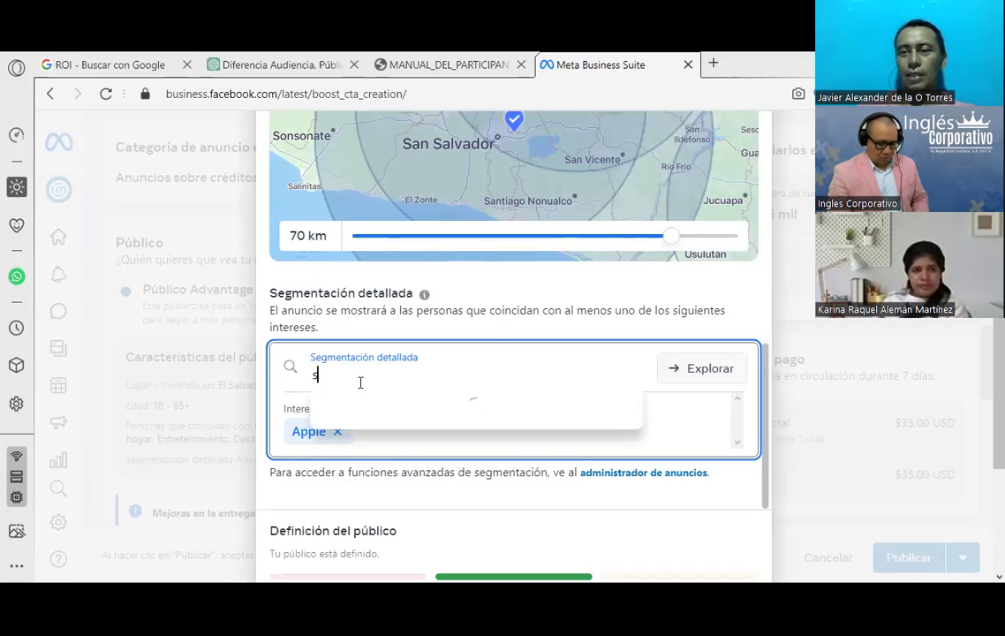
type("illas")
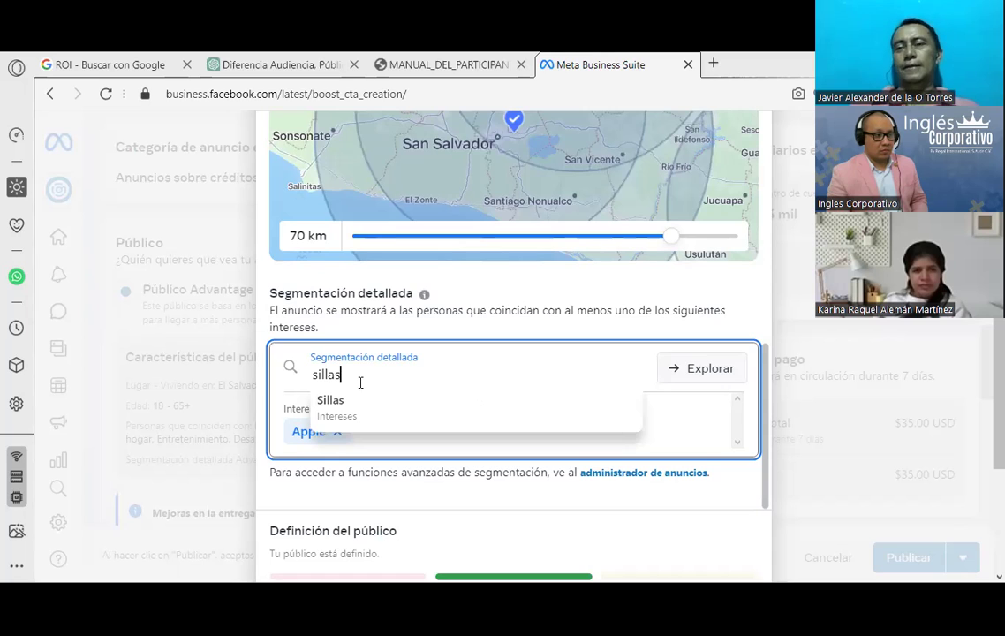
left_click(352, 402)
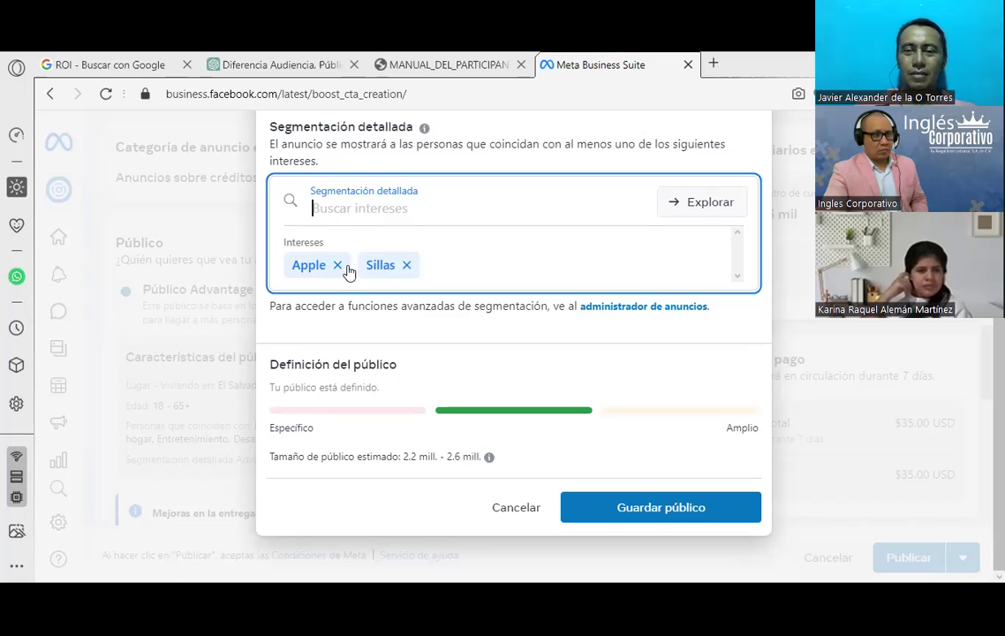
left_click(337, 265)
- Review the manual's sections on creating custom audiences, the advantages of custom and similar audiences, and the conclusions
left_click(446, 65)
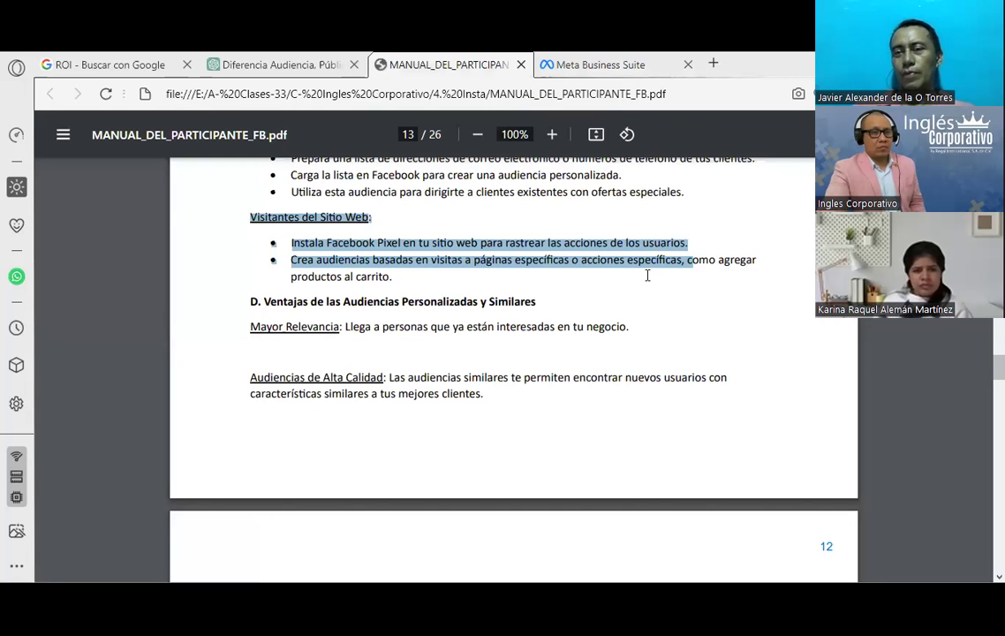
scroll(647, 276, "down", 1)
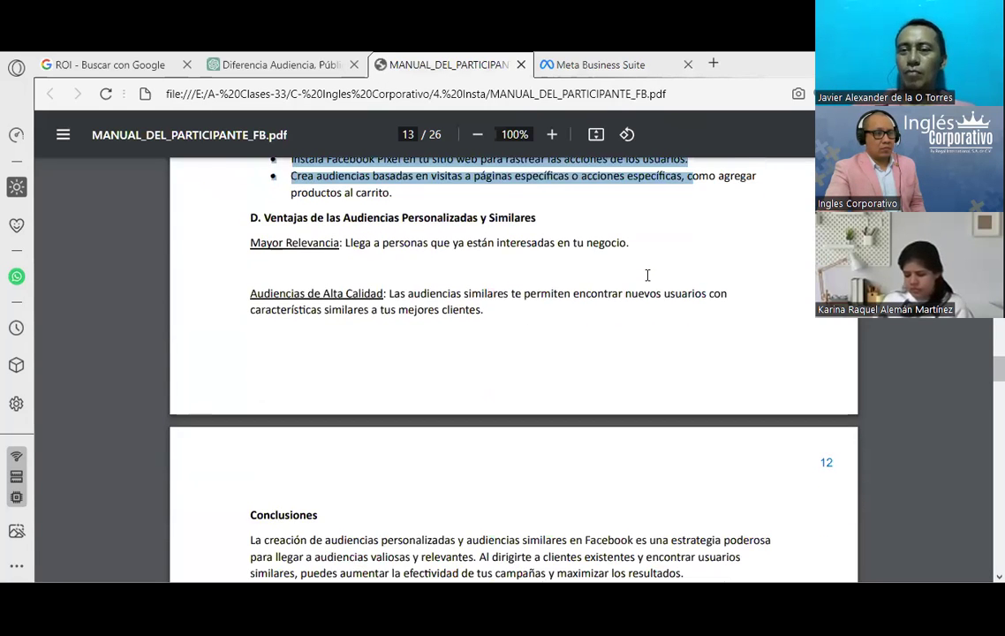
scroll(648, 275, "down", 2)
scroll(647, 275, "up", 4)
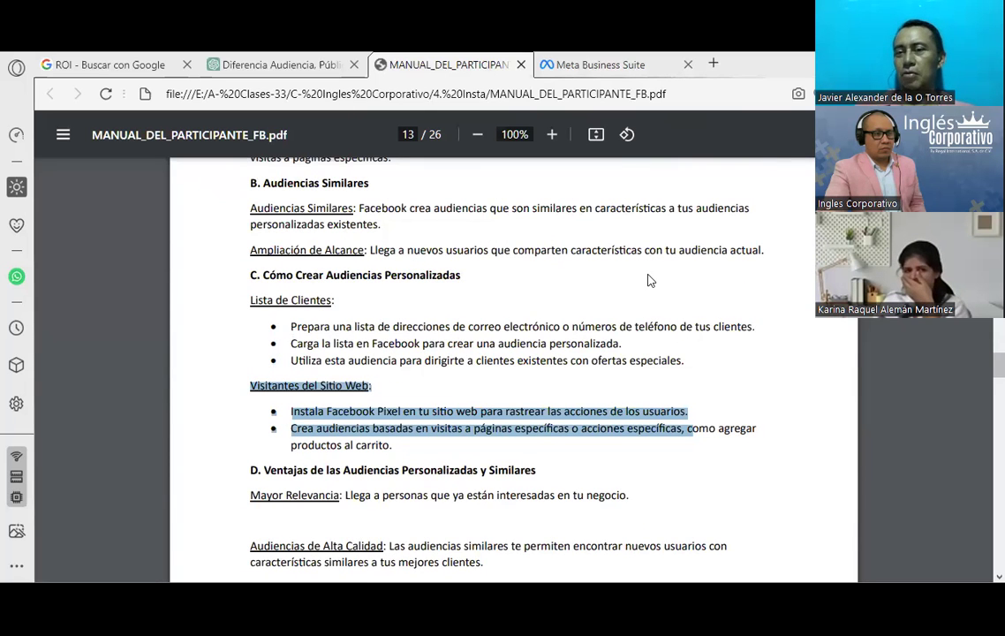
- In Meta Business Suite, add the demographic Empresario to the audience's detailed targeting
scroll(647, 280, "up", 1)
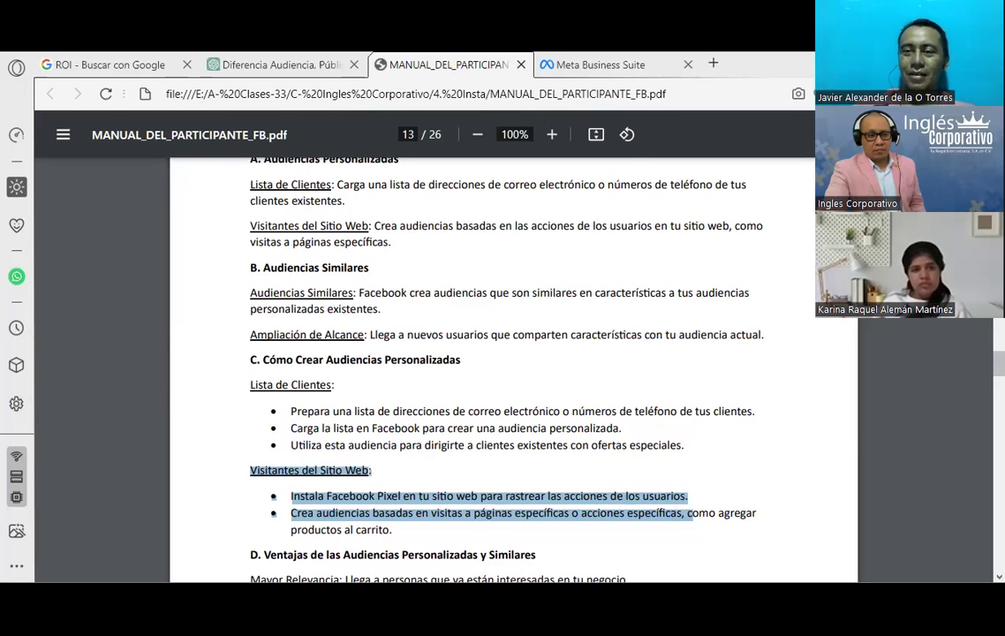
left_click(583, 64)
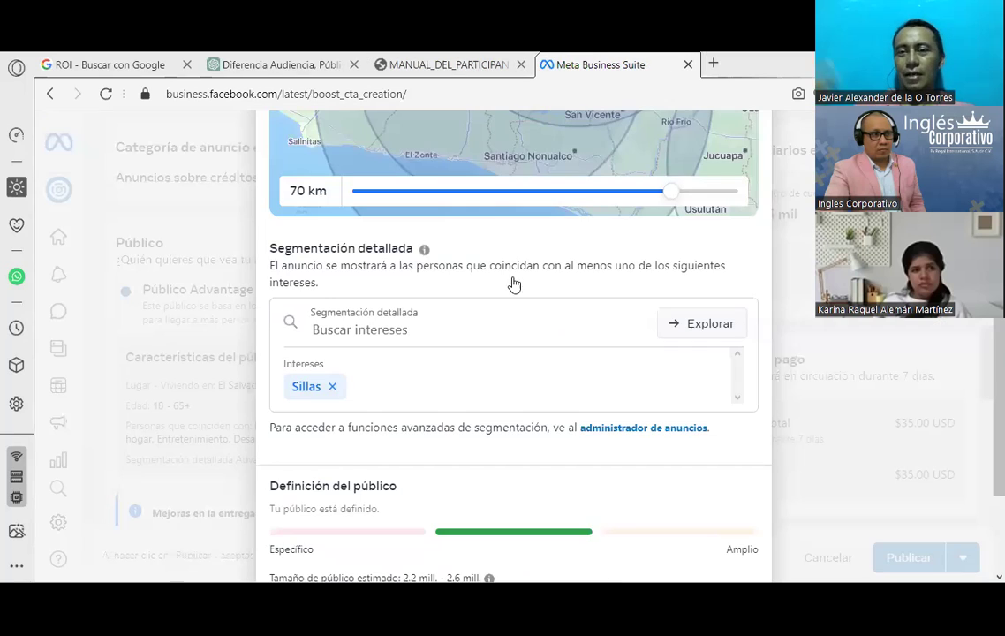
left_click(440, 329)
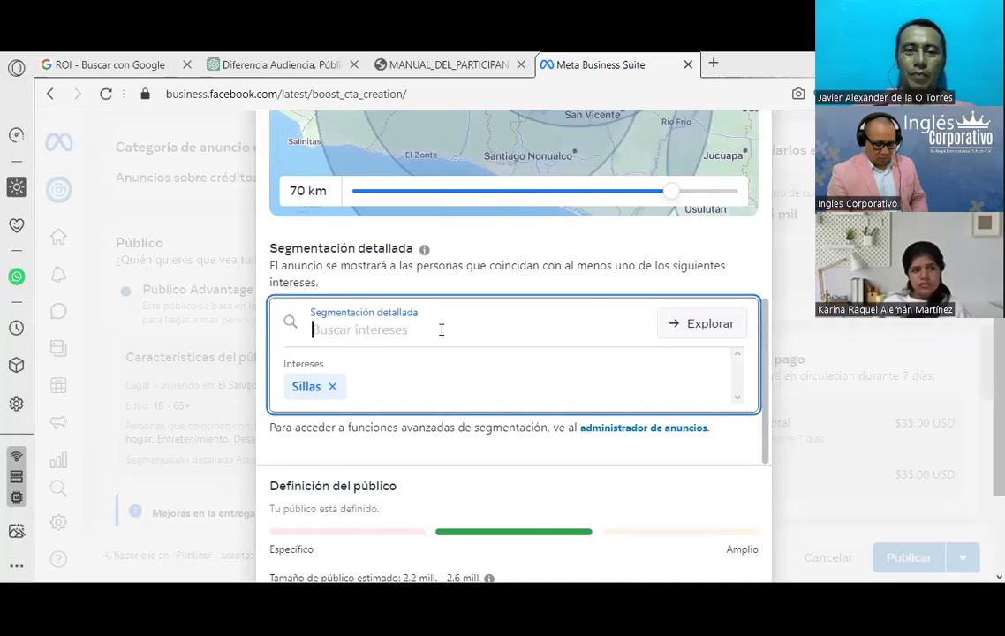
type("emprar")
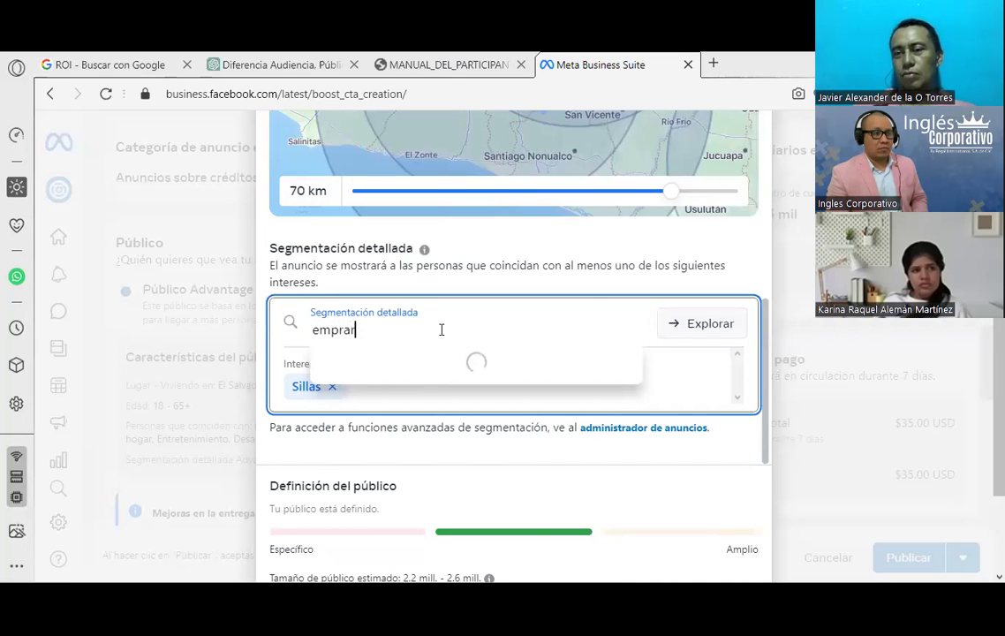
key("BackSpace")
key("BackSpace")
type("esario")
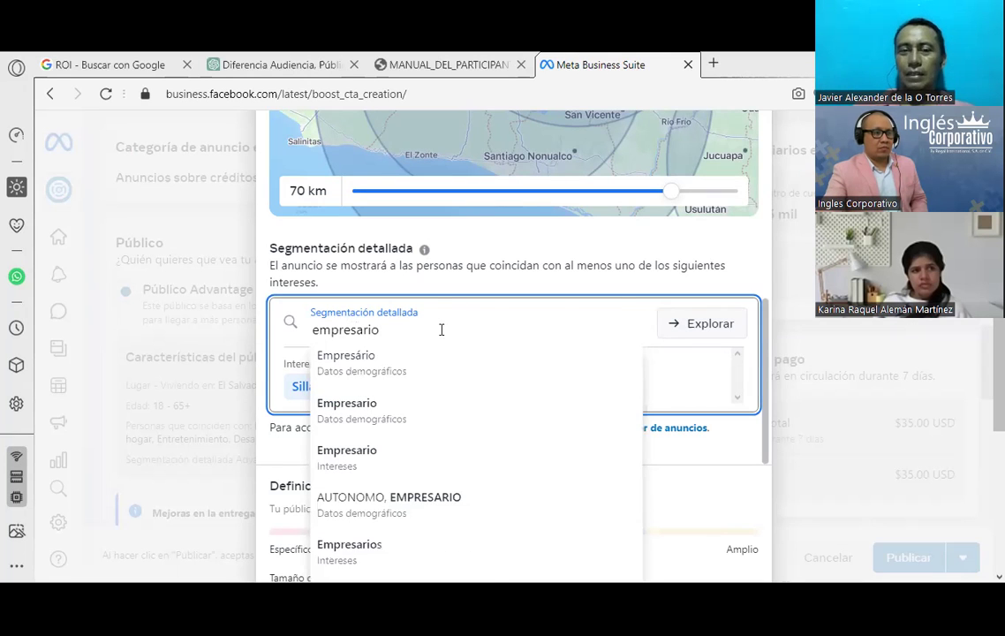
left_click(394, 405)
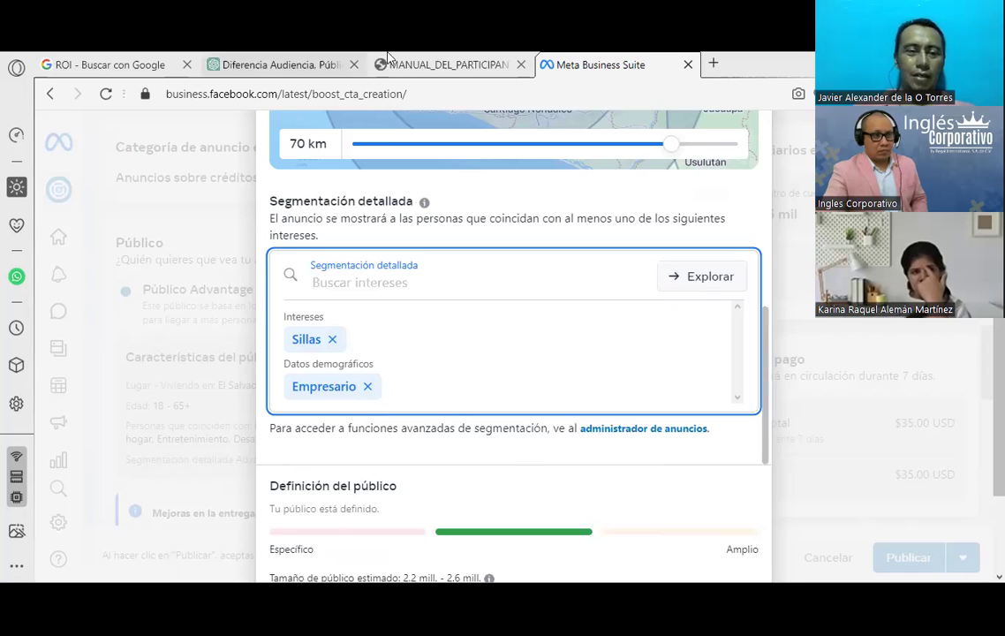
- In the PDF manual, highlight the heading on advantages of custom and similar audiences together with the Mayor Relevancia point
left_click(387, 60)
scroll(516, 287, "down", 3)
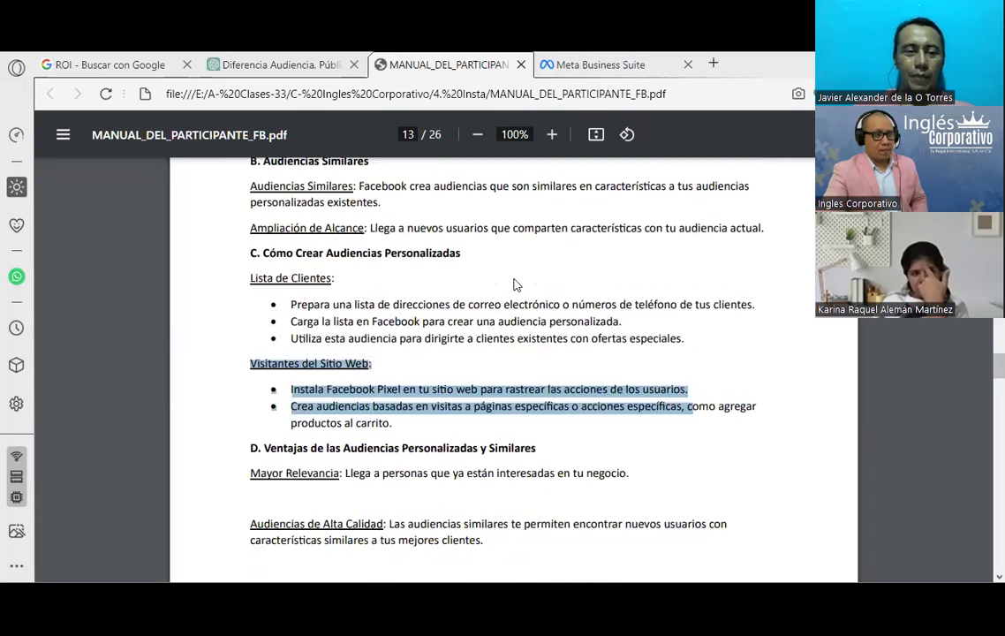
scroll(516, 284, "down", 2)
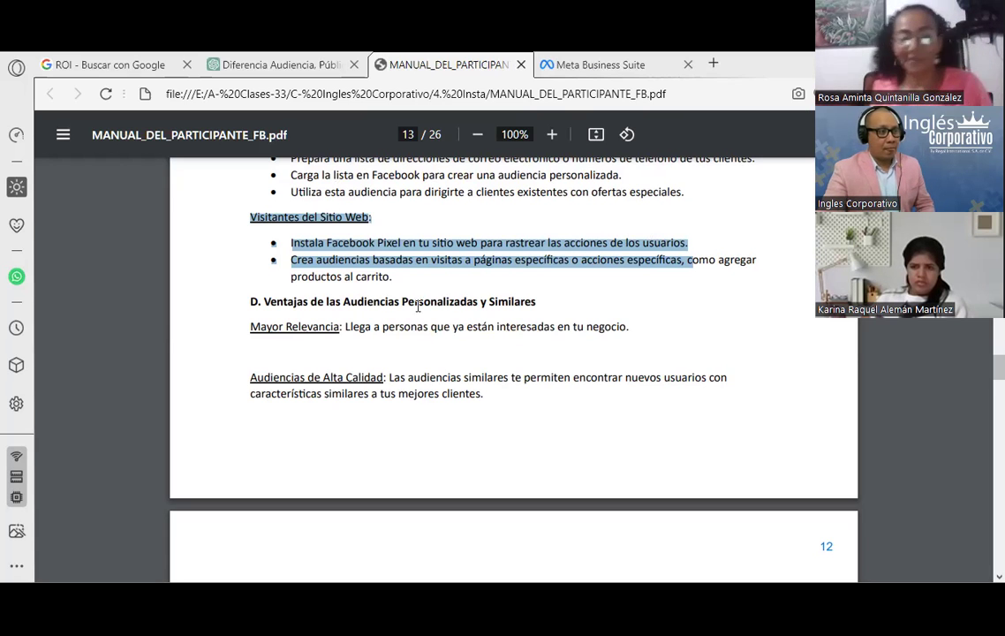
left_click(278, 309)
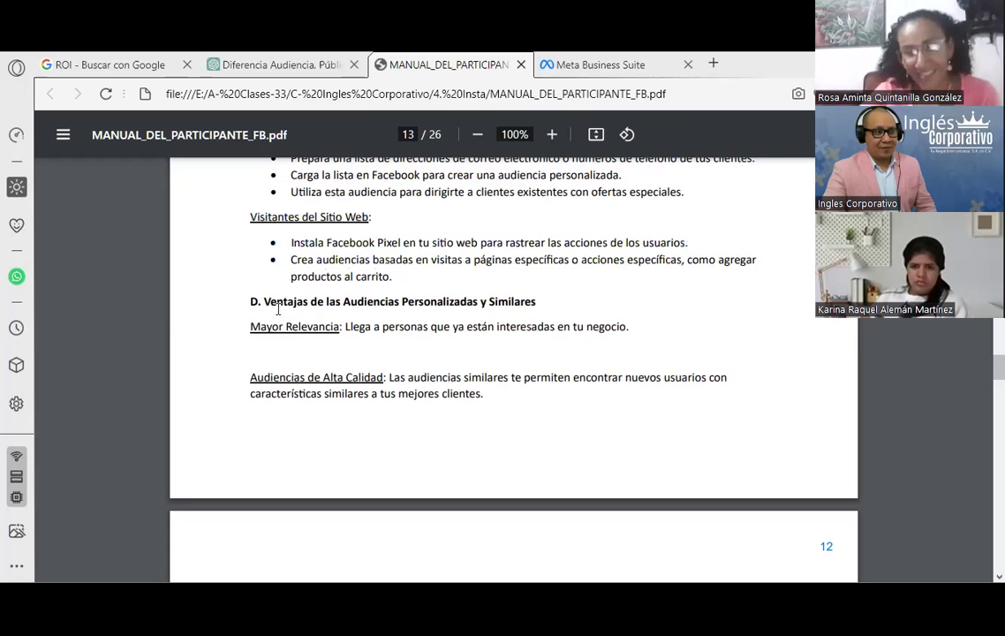
left_click_drag(247, 301, 620, 327)
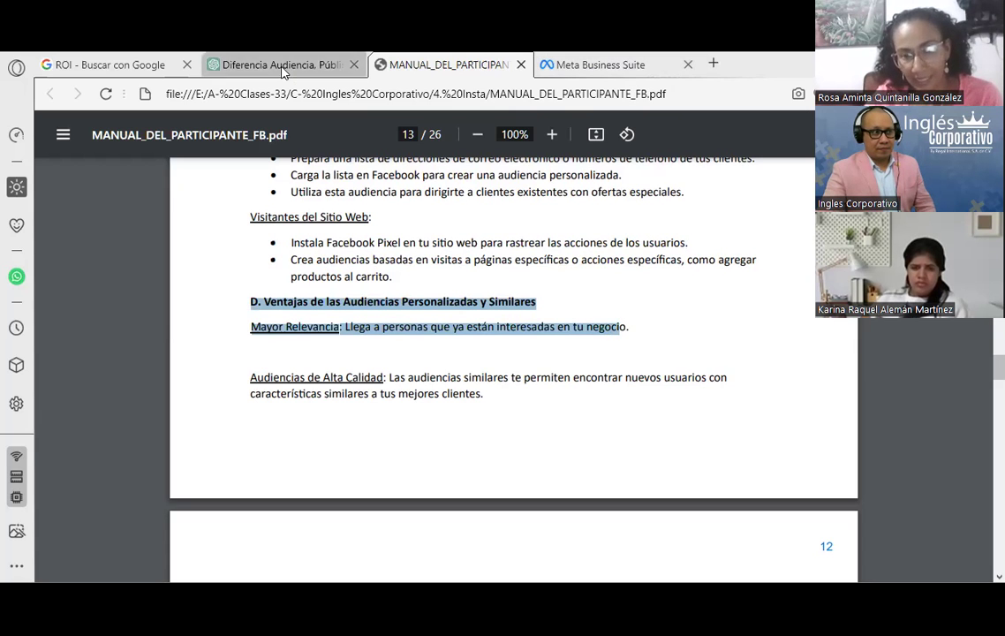
- Back in Meta Business Suite, review the audience's location map, detailed targeting and audience definition
left_click(632, 63)
left_click(485, 278)
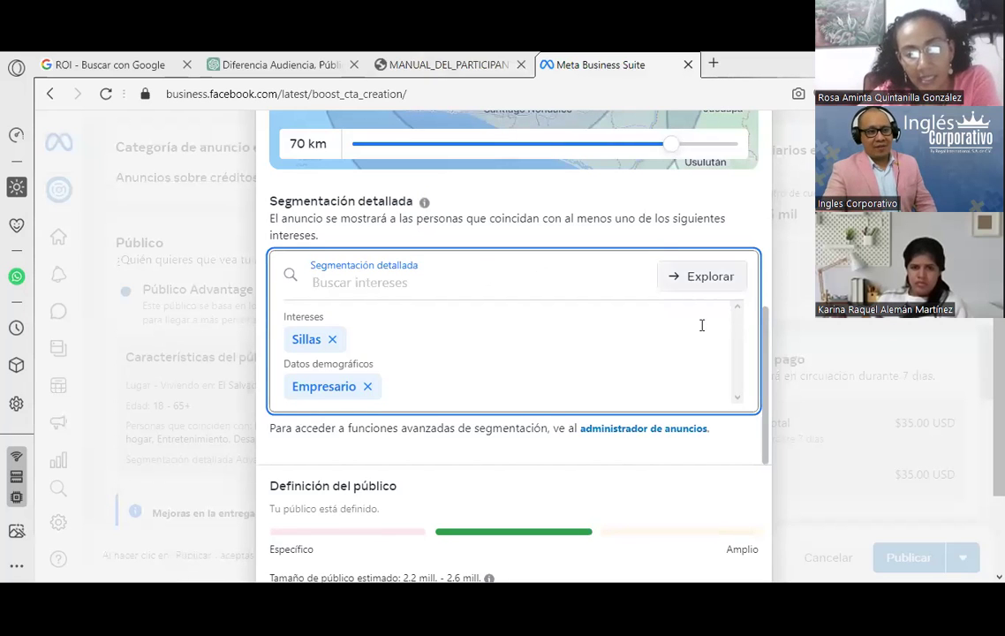
scroll(702, 327, "up", 3)
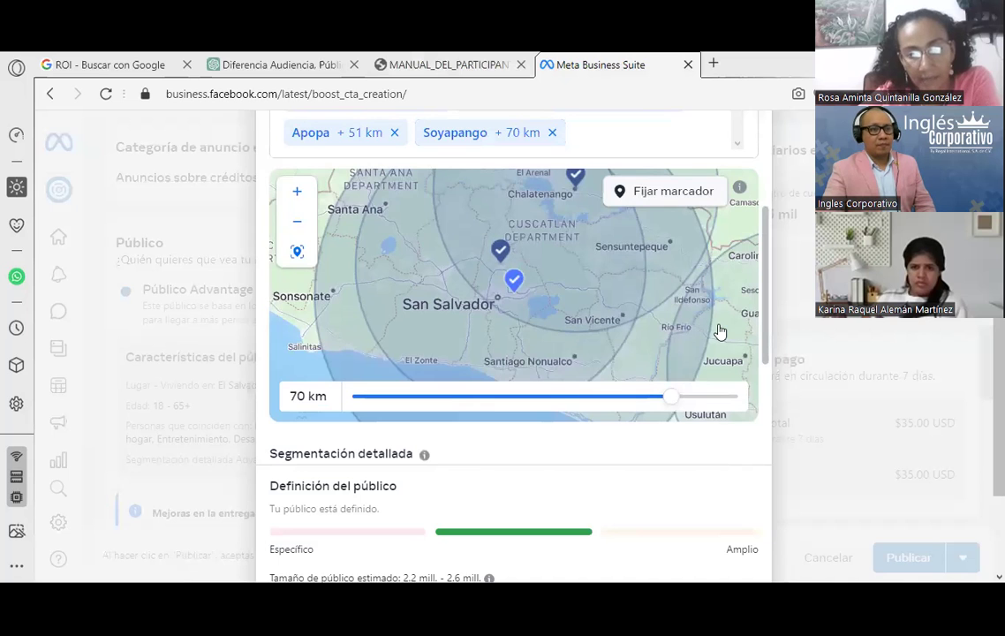
scroll(711, 332, "up", 3)
scroll(720, 331, "down", 5)
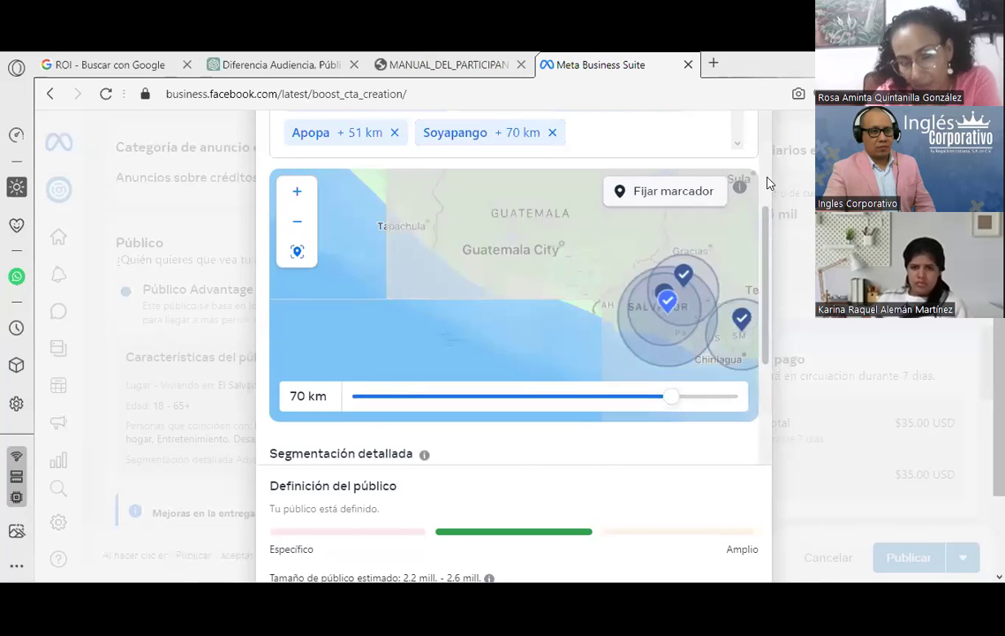
scroll(765, 364, "down", 3)
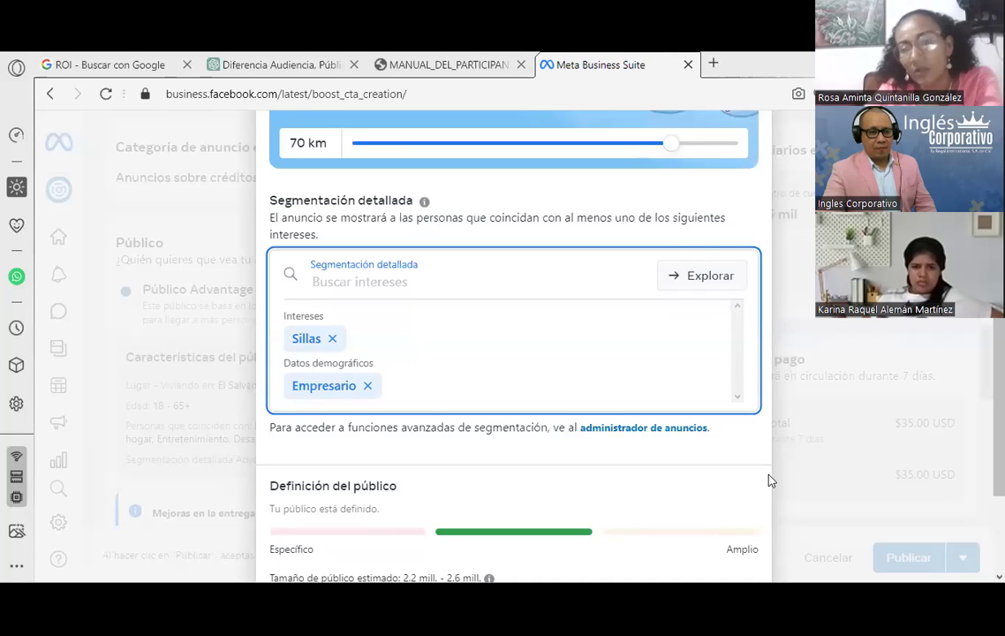
left_click(402, 561)
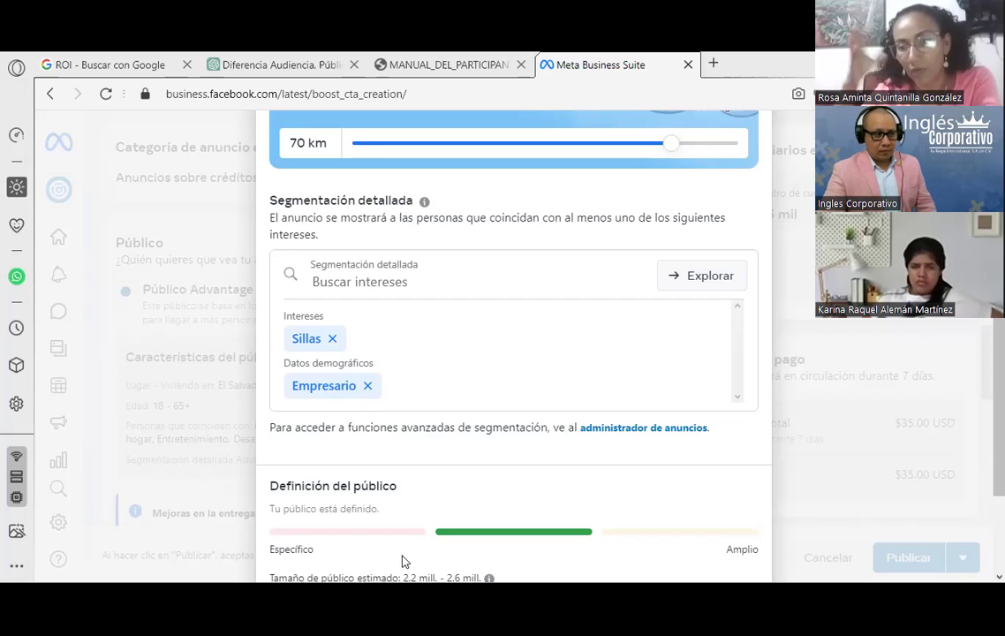
left_click(532, 288)
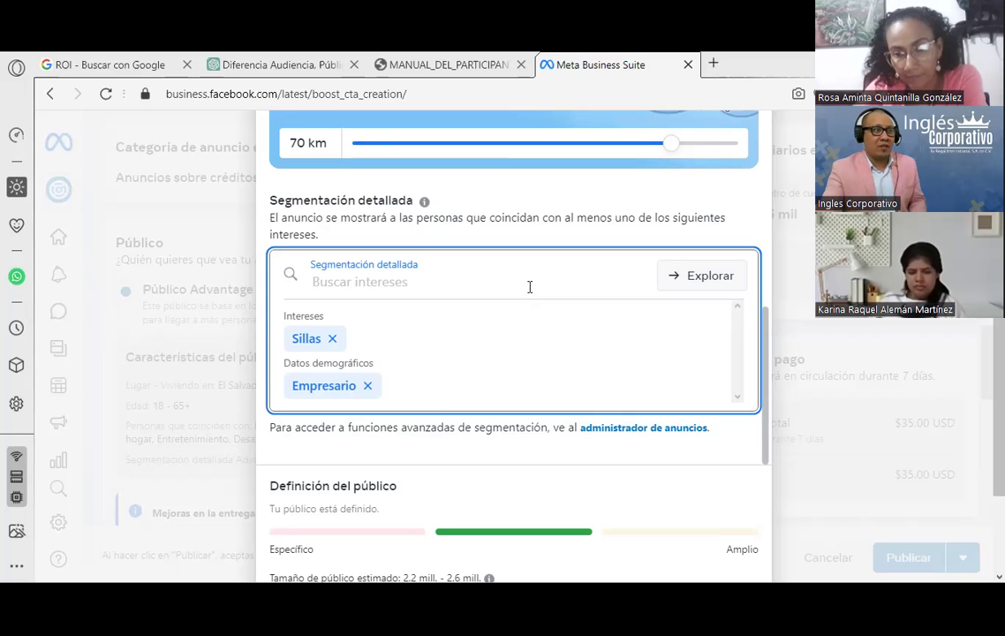
- In the PDF manual, highlight the Conclusiones paragraph and the Audiencias de Alta Calidad point, then return to the ad's audience in Meta Business Suite
left_click(441, 64)
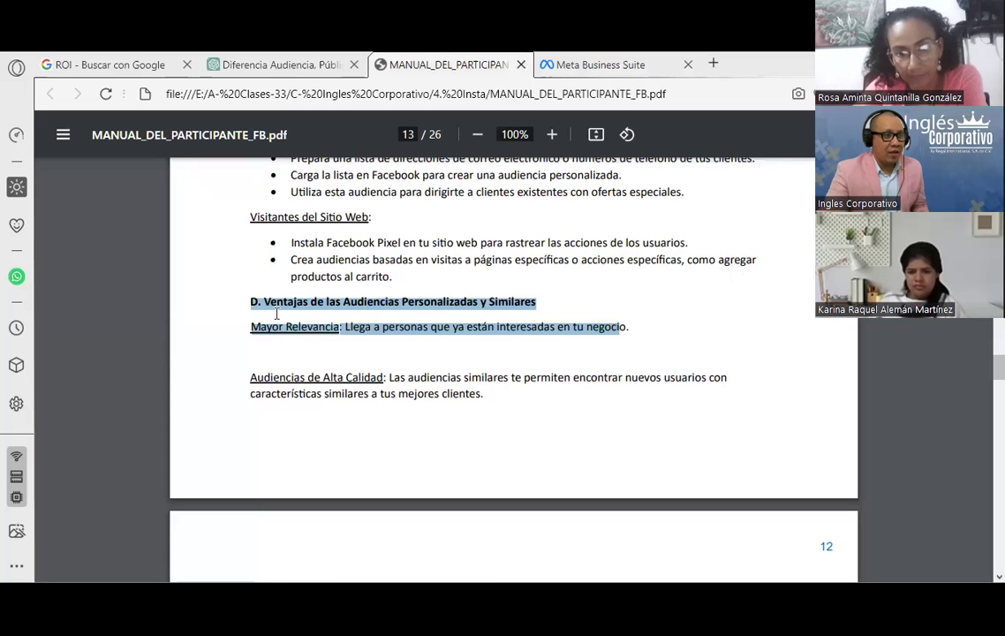
left_click(41, 310)
scroll(540, 323, "down", 1)
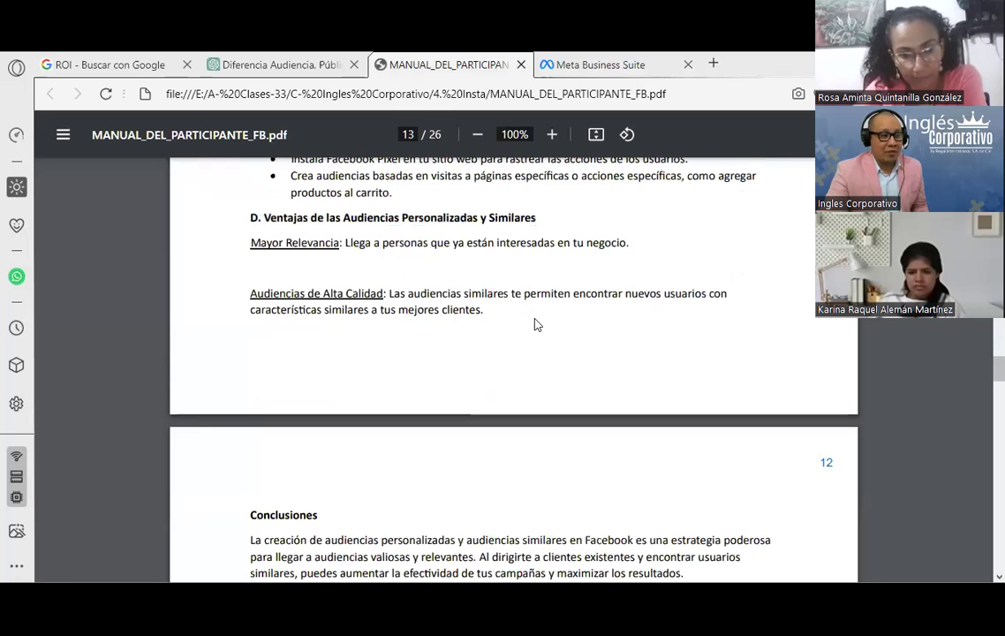
scroll(537, 322, "down", 3)
left_click_drag(694, 324, 239, 287)
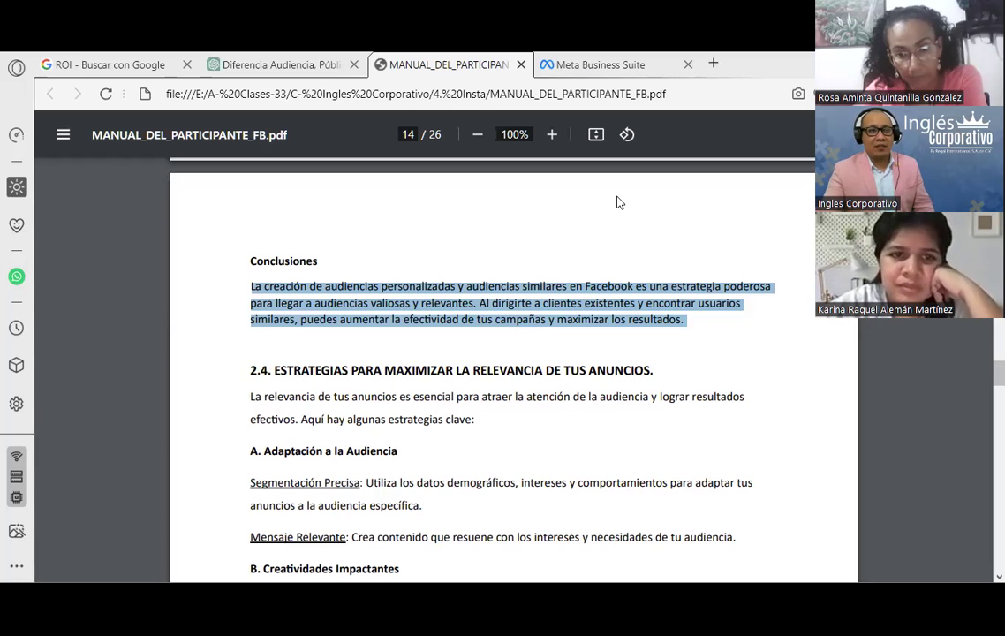
scroll(594, 270, "up", 5)
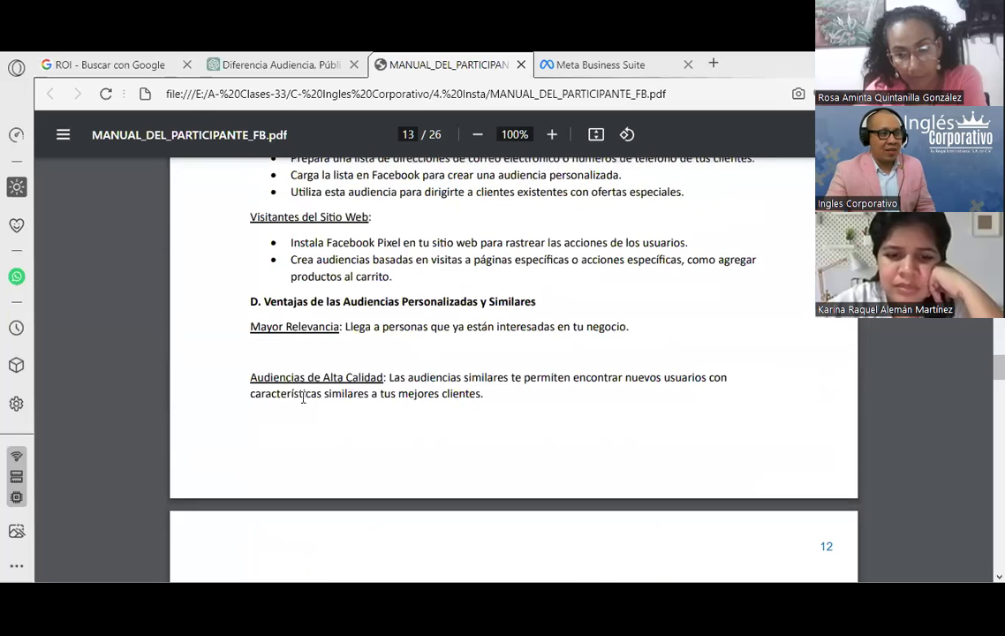
left_click_drag(250, 377, 493, 398)
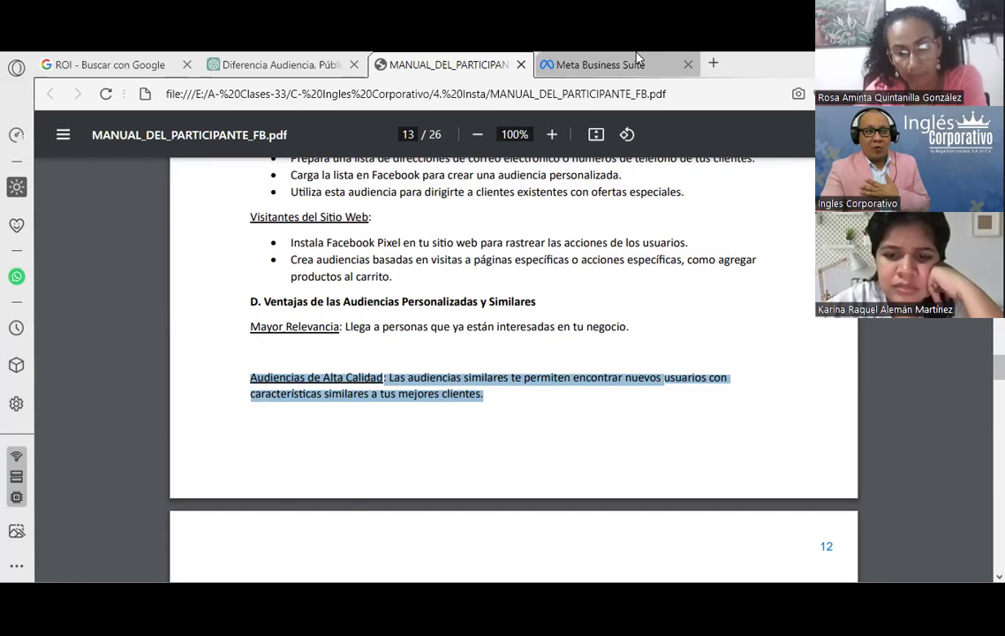
left_click(609, 64)
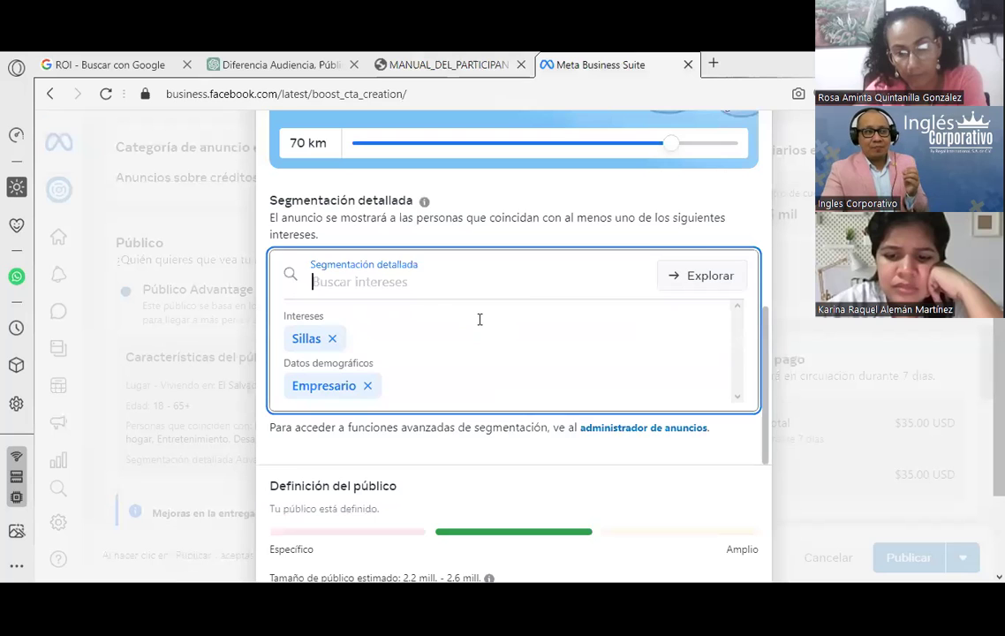